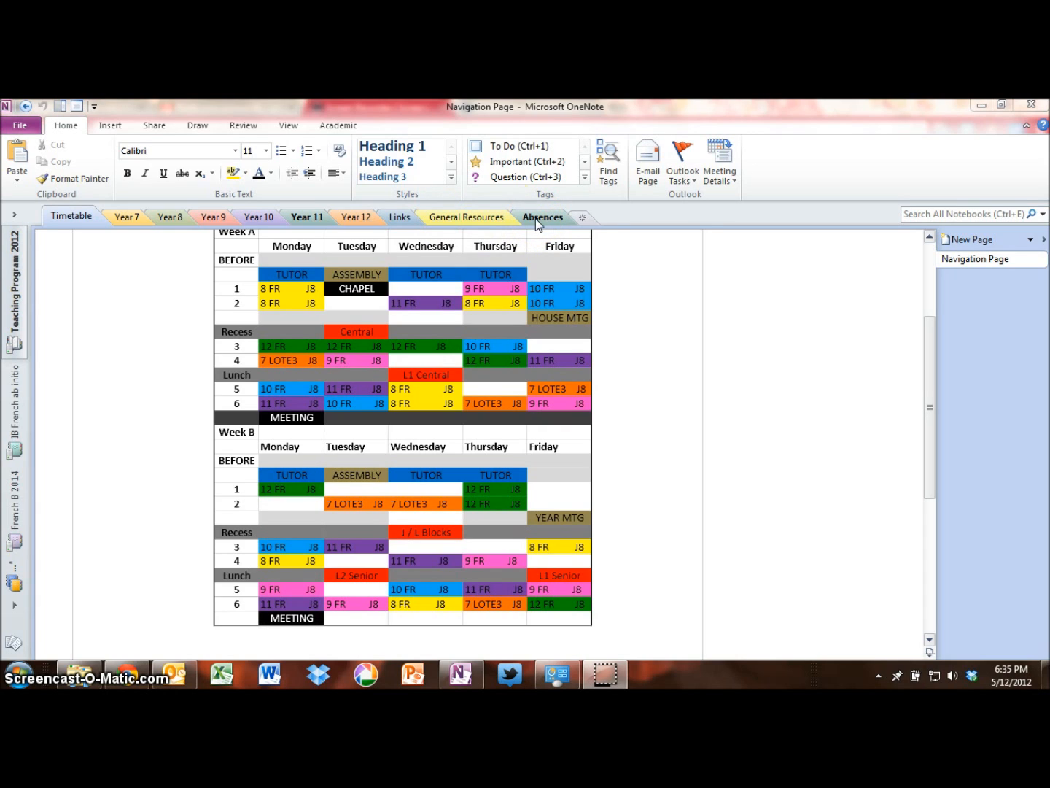
Review the Lesson Plans T4 page in the Year 7 section, reading the lesson table from start to end.
left_click(134, 215)
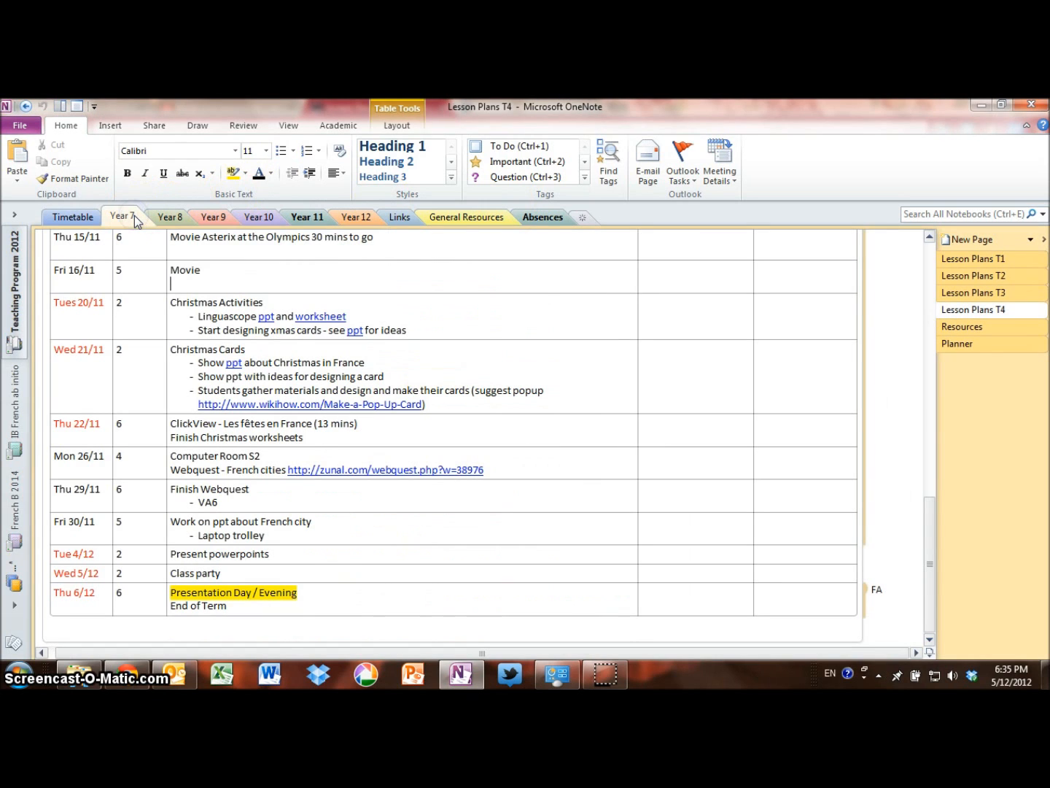
scroll(536, 397, "up", 15)
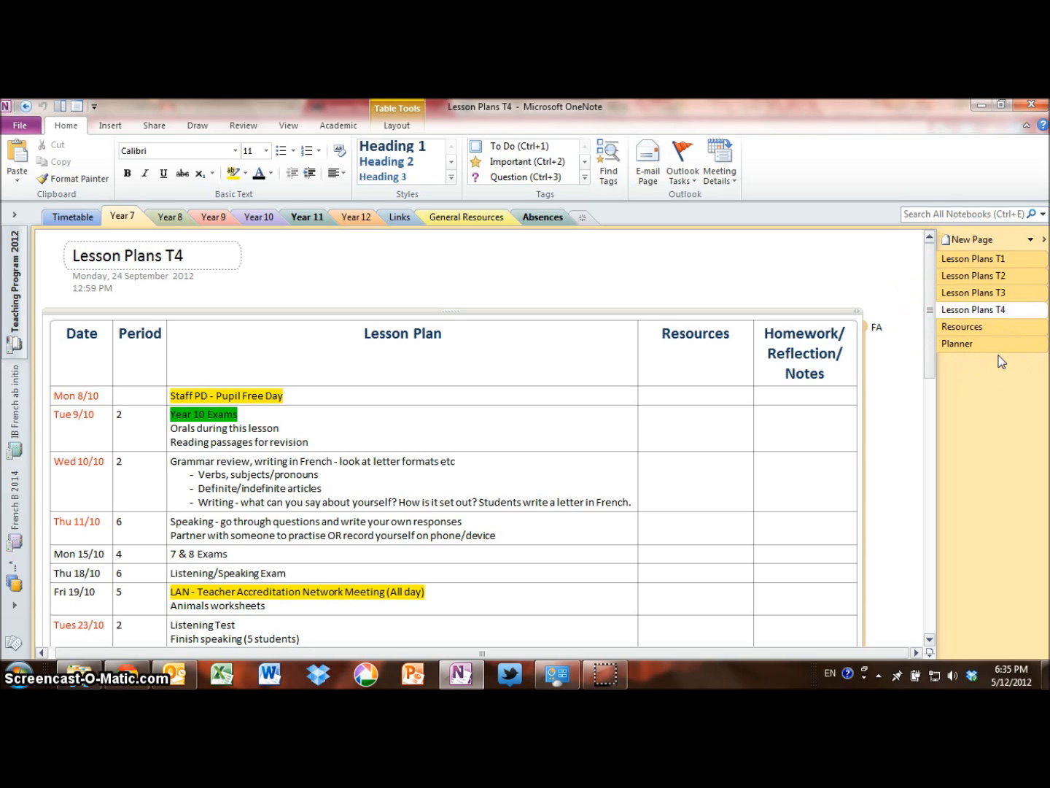
left_click(975, 261)
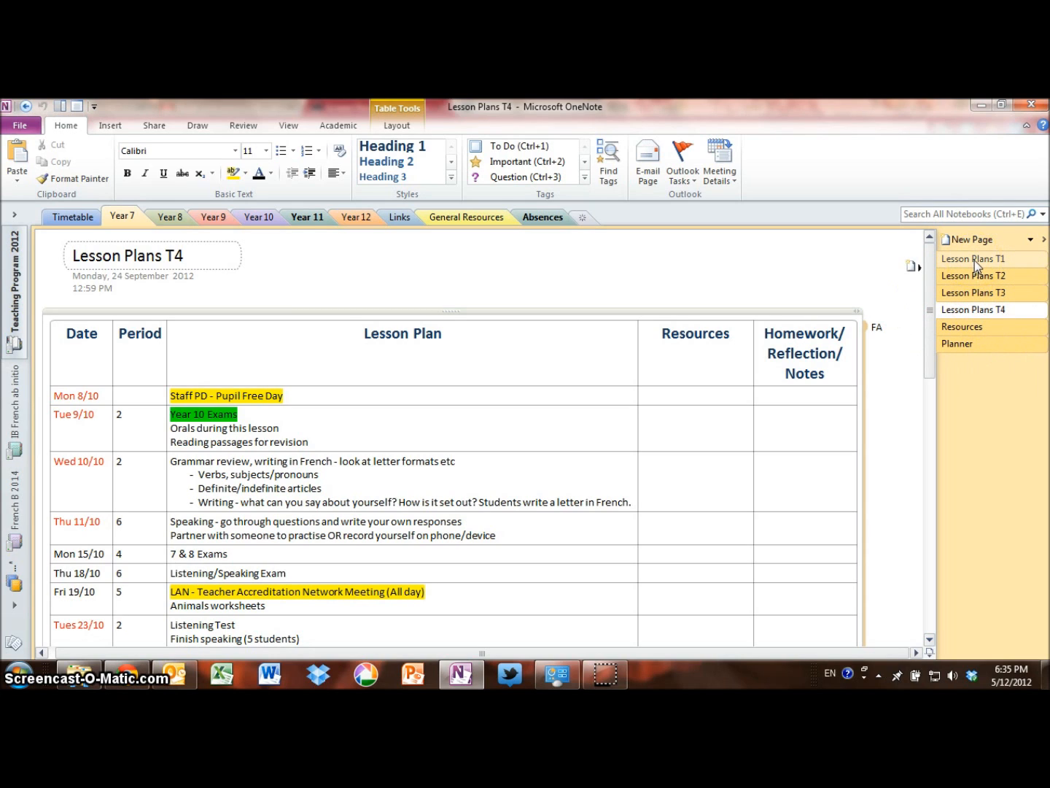
left_click(975, 309)
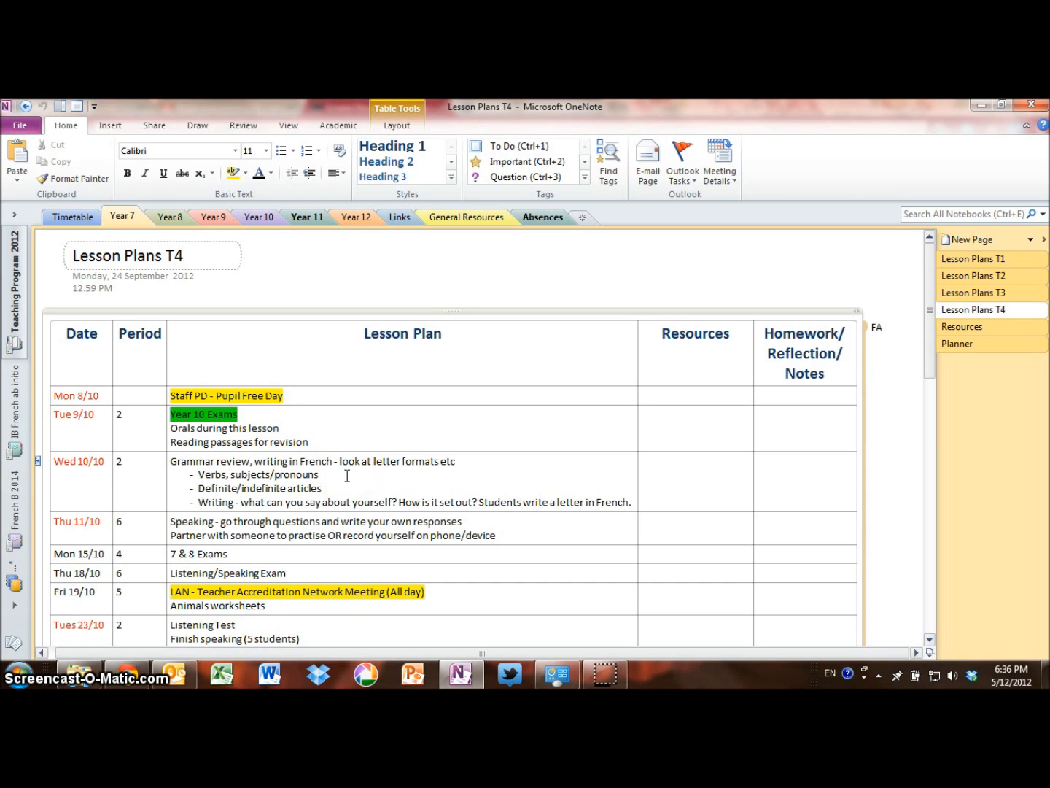
scroll(347, 476, "down", 4)
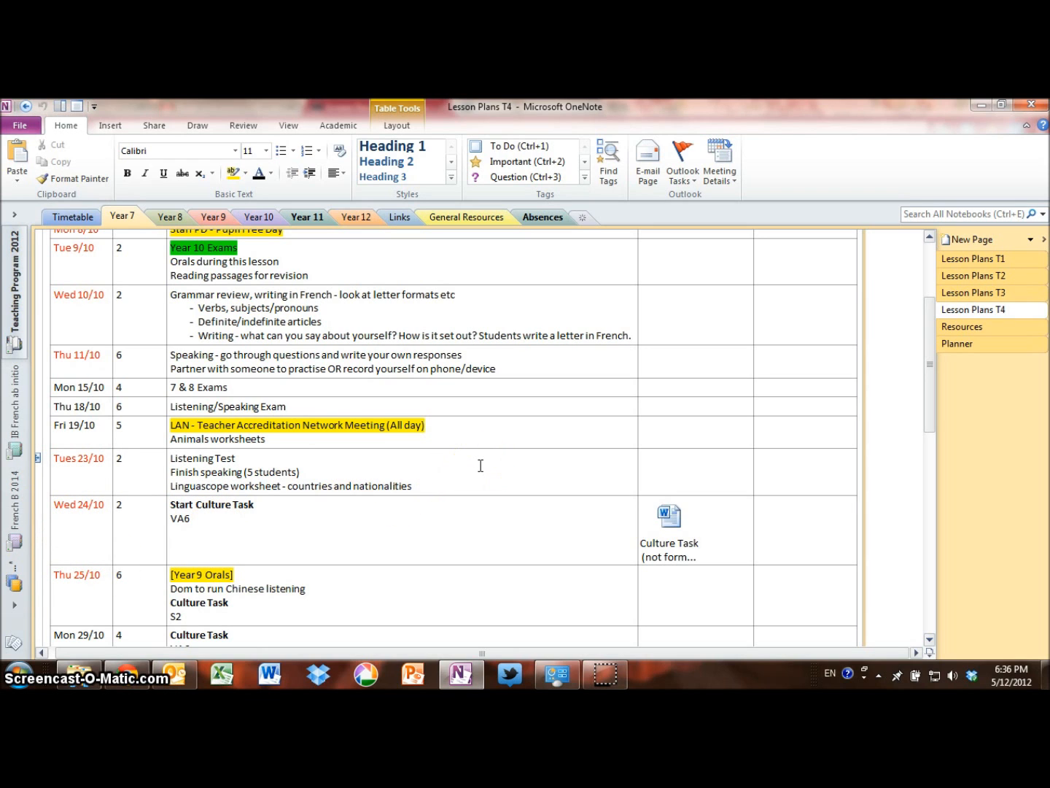
scroll(481, 465, "down", 4)
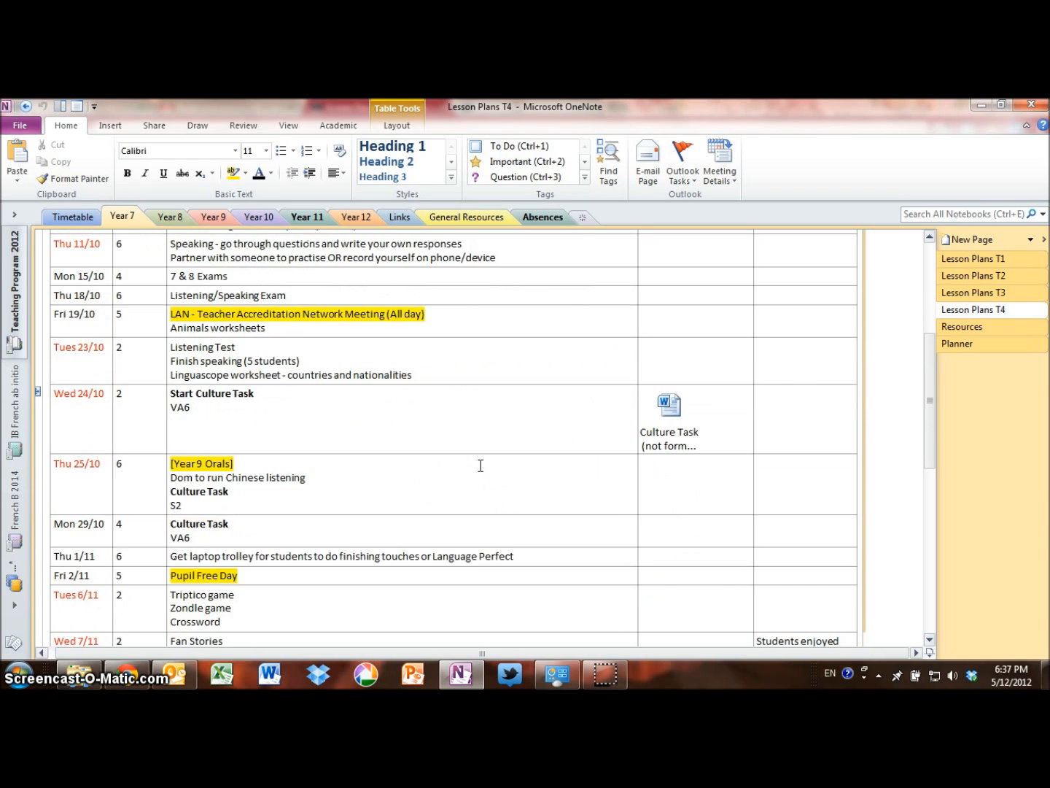
scroll(481, 465, "down", 4)
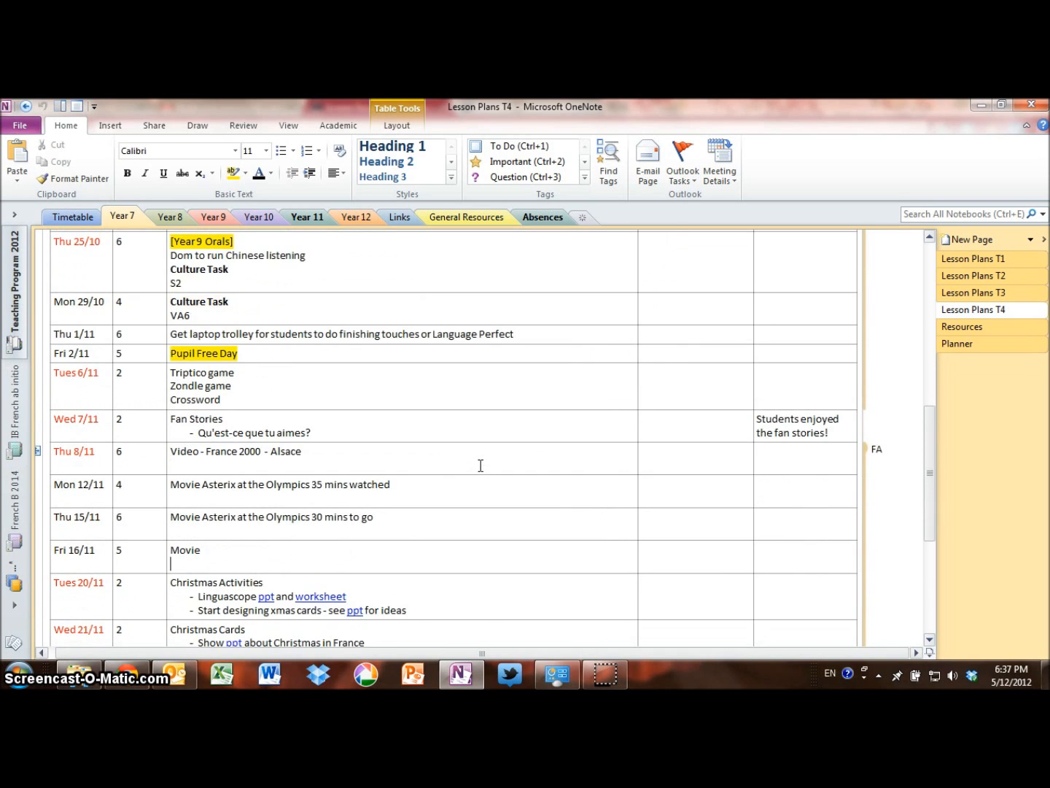
scroll(481, 465, "down", 3)
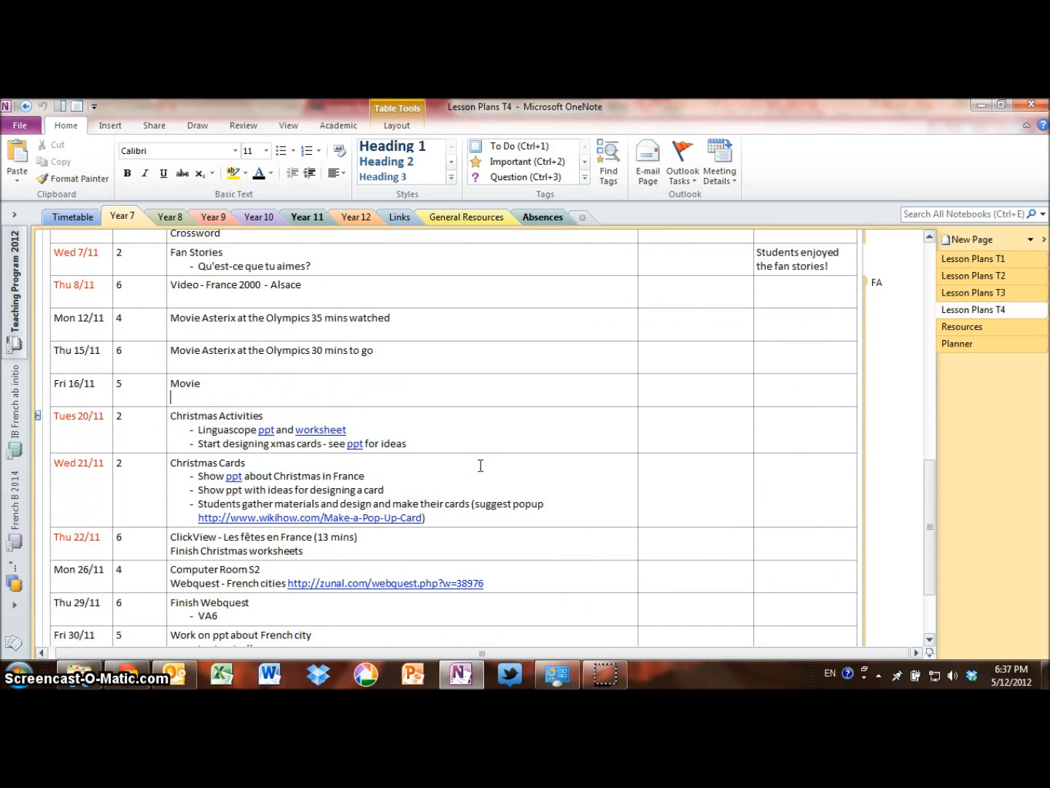
left_click(506, 470)
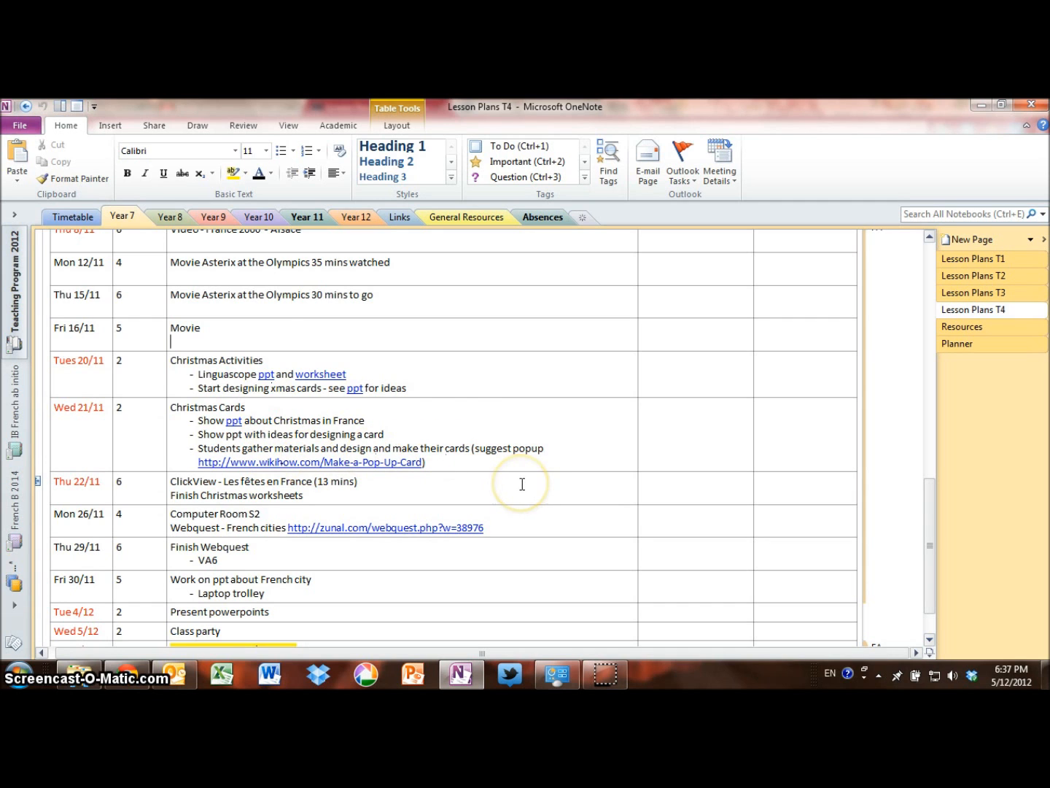
scroll(522, 483, "down", 2)
scroll(521, 483, "up", 20)
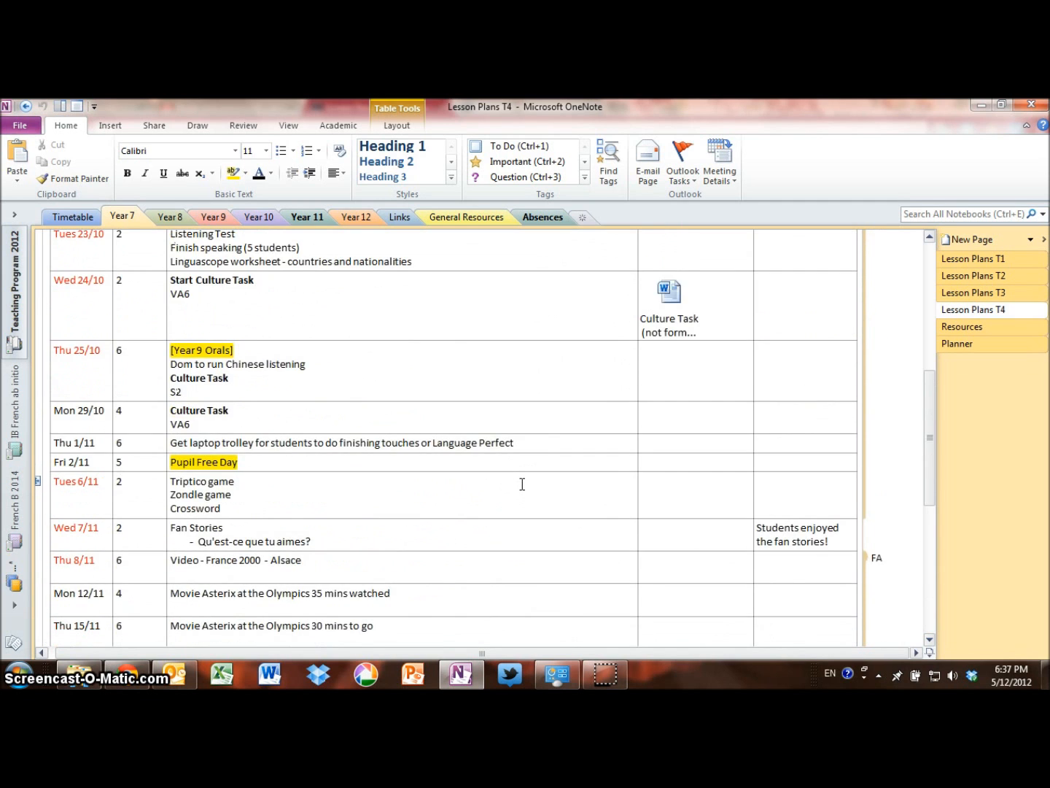
scroll(522, 483, "up", 1)
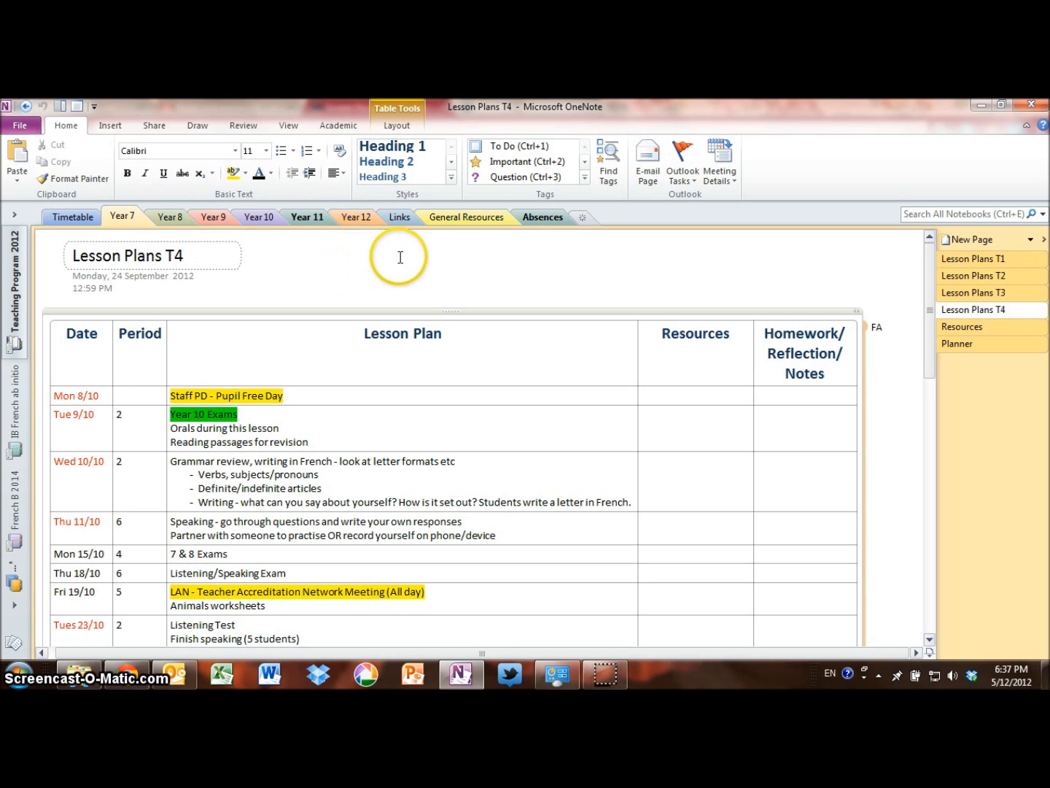
Look through the Links and General Resources sections and examine the Term 4 table in the Absences section.
left_click(398, 217)
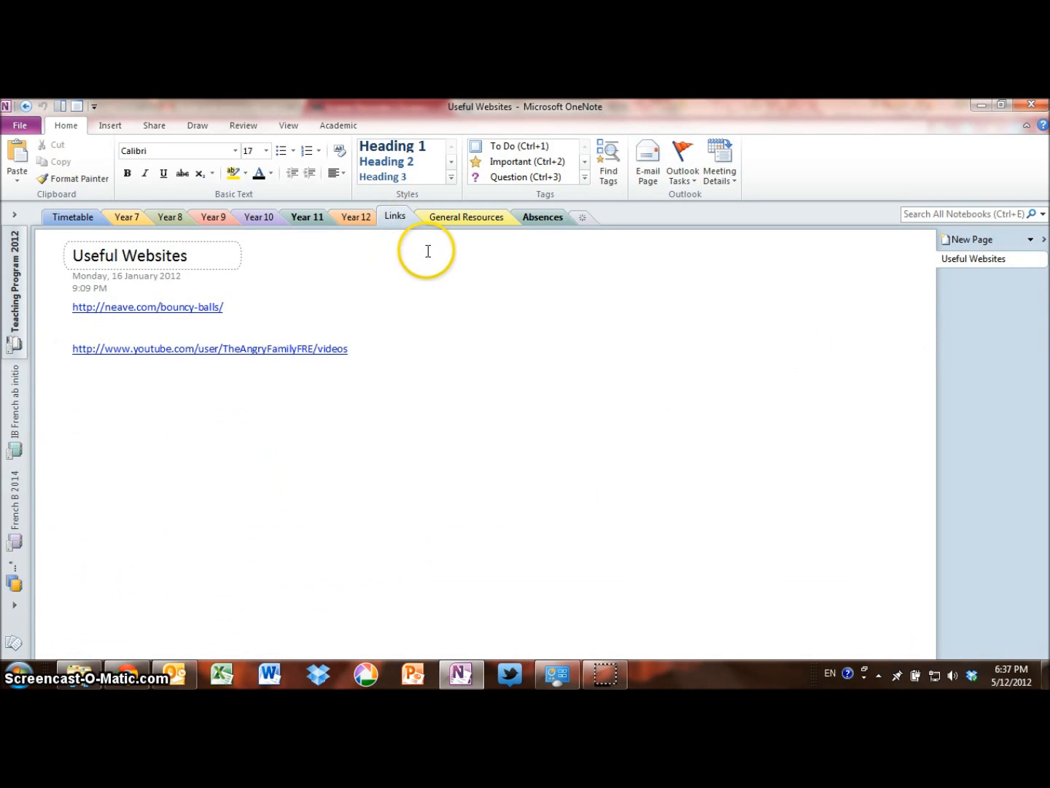
left_click(464, 218)
left_click(536, 217)
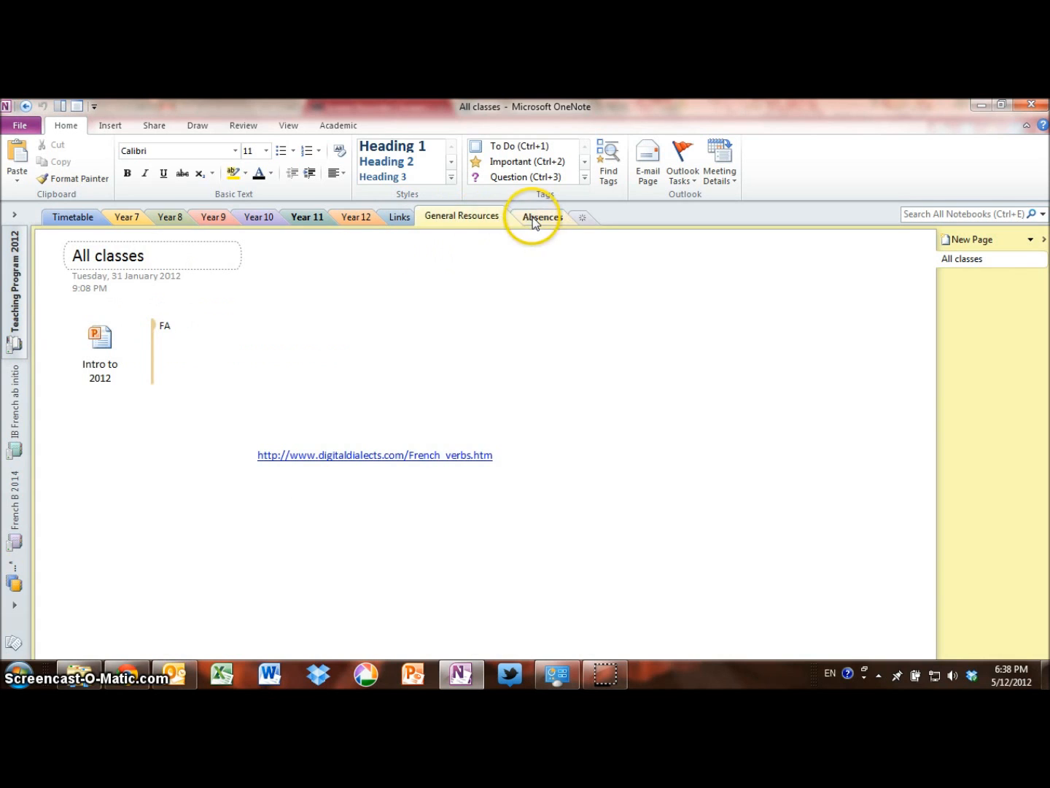
left_click(528, 329)
scroll(529, 330, "up", 10)
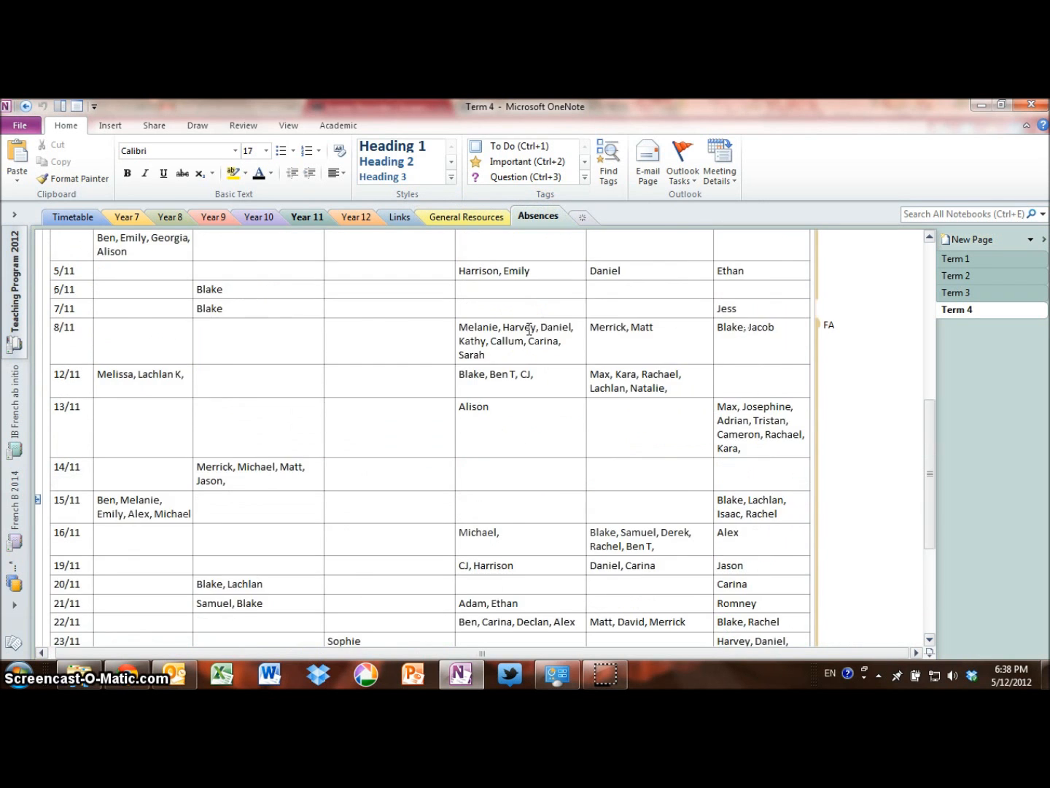
left_click(395, 355)
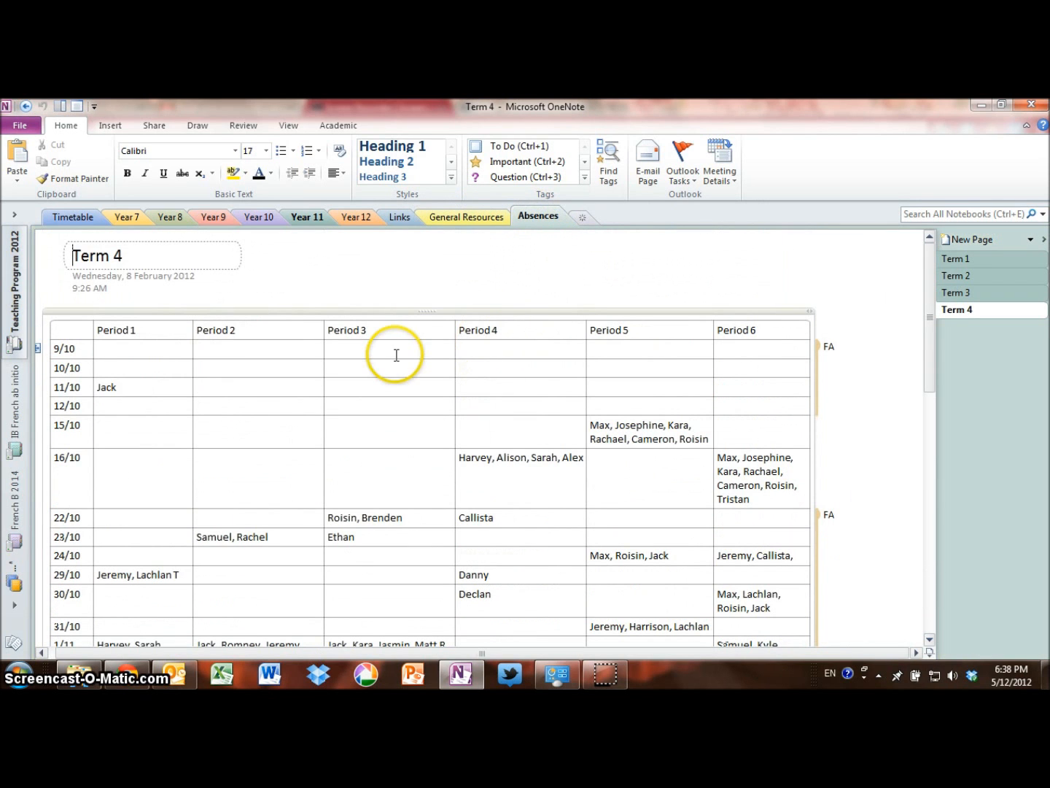
scroll(380, 393, "down", 3)
scroll(380, 393, "down", 2)
left_click(181, 305)
scroll(169, 307, "up", 3)
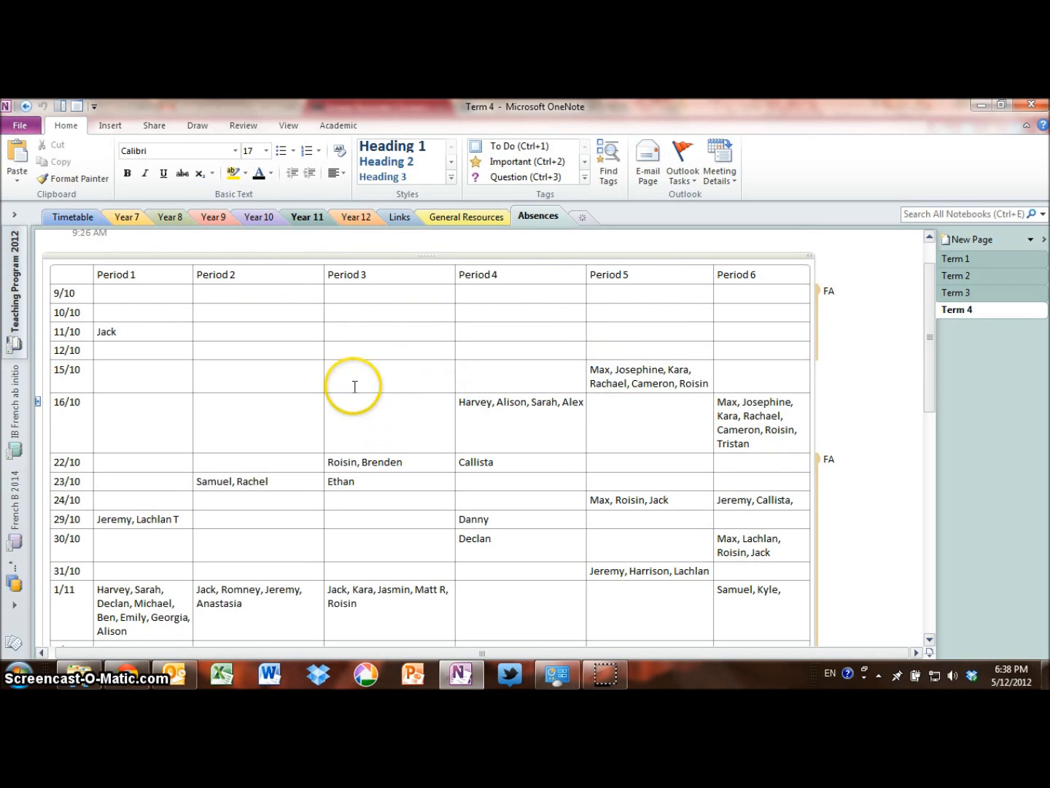
Add a new page titled "Roll" to the Year 7 section.
left_click(134, 220)
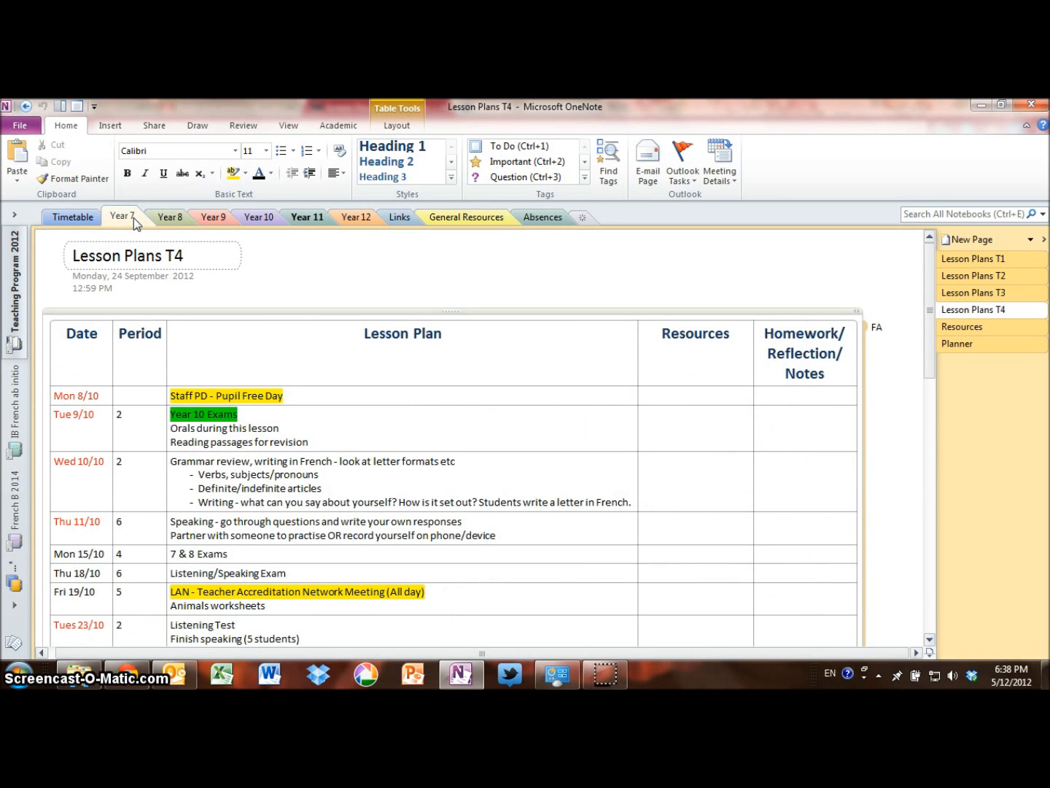
left_click(966, 370)
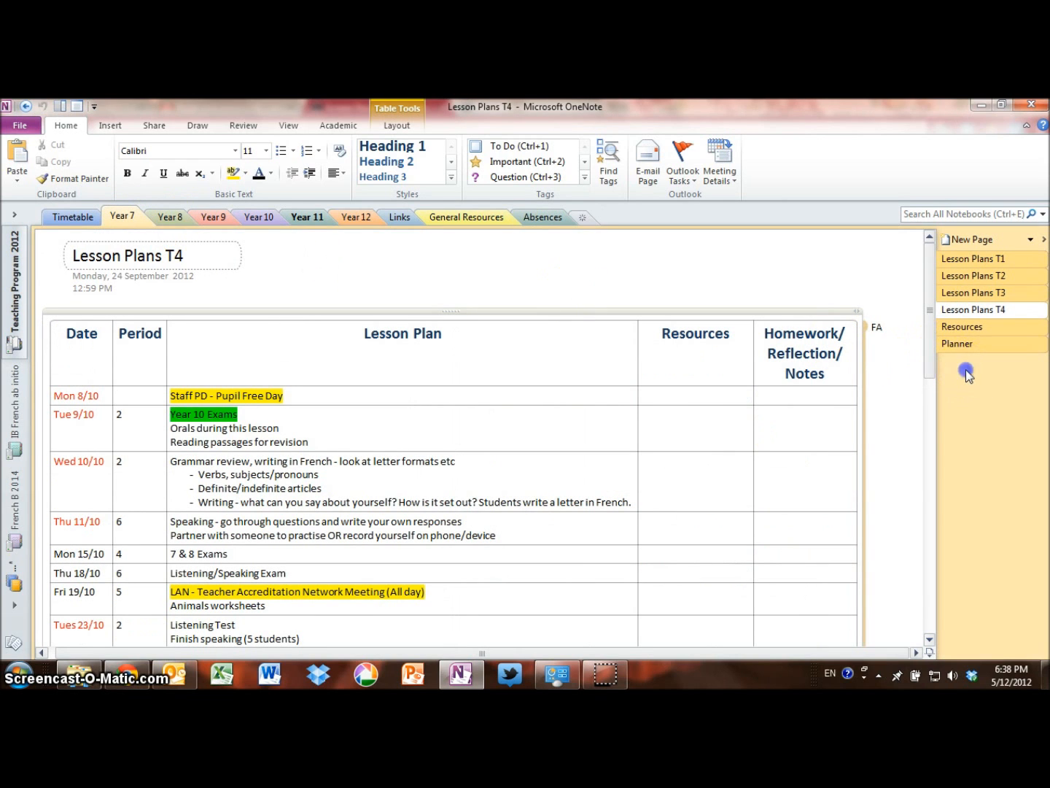
left_click(964, 240)
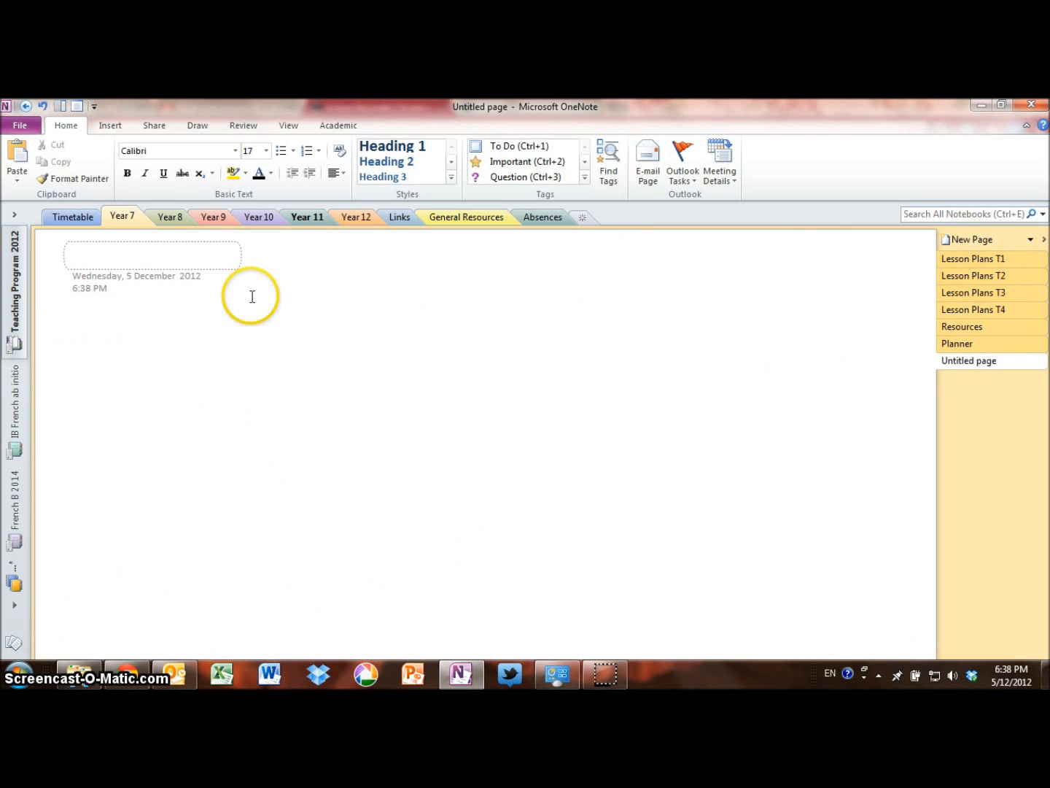
type("Roll")
key("Return")
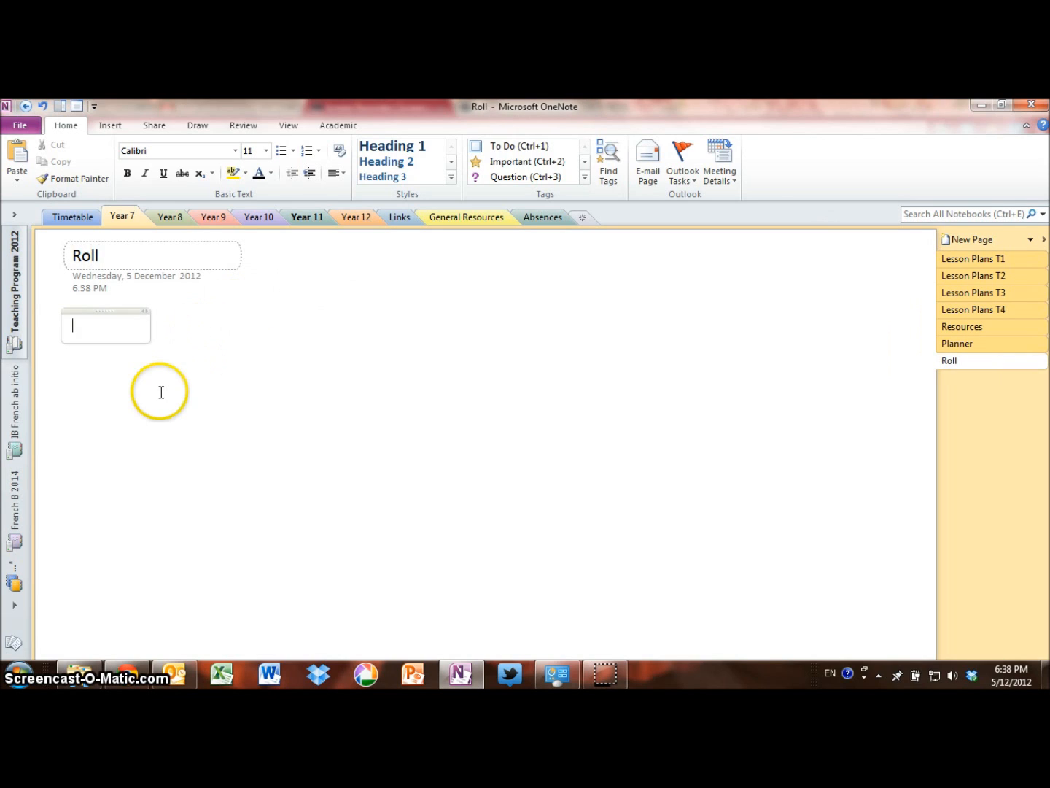
left_click(175, 476)
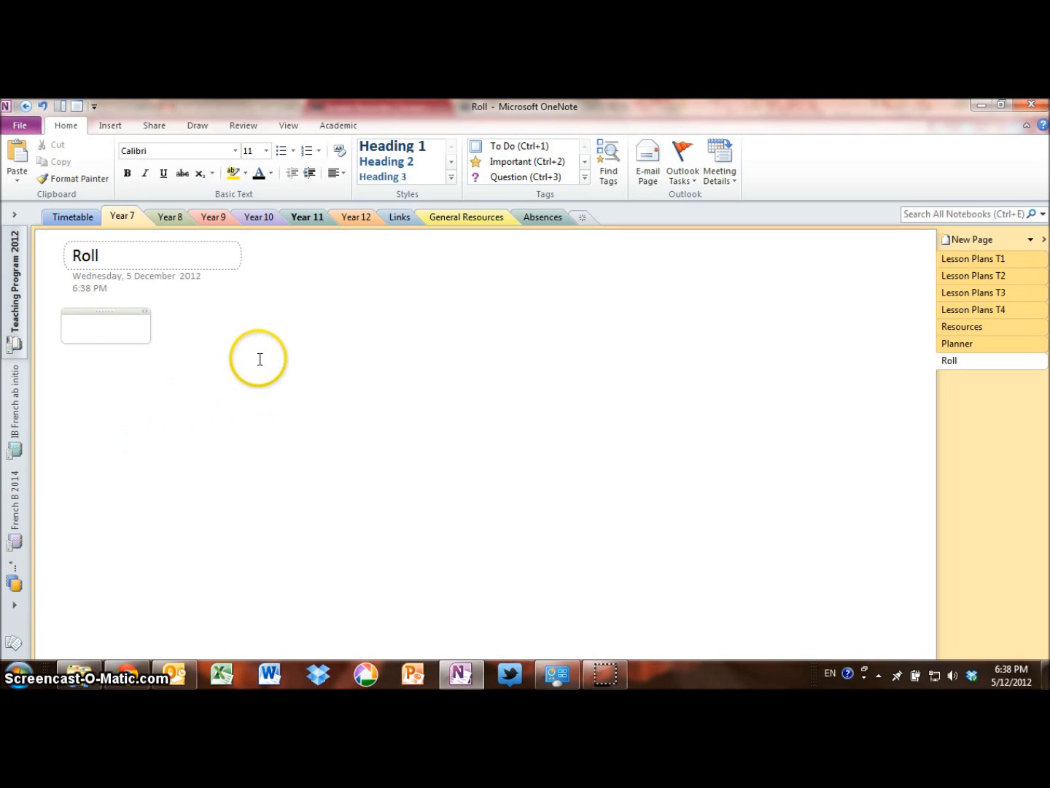
Return to the Timetable section and set up a new notebook stored on My Computer with the name "Teaching Program 2013".
left_click(78, 220)
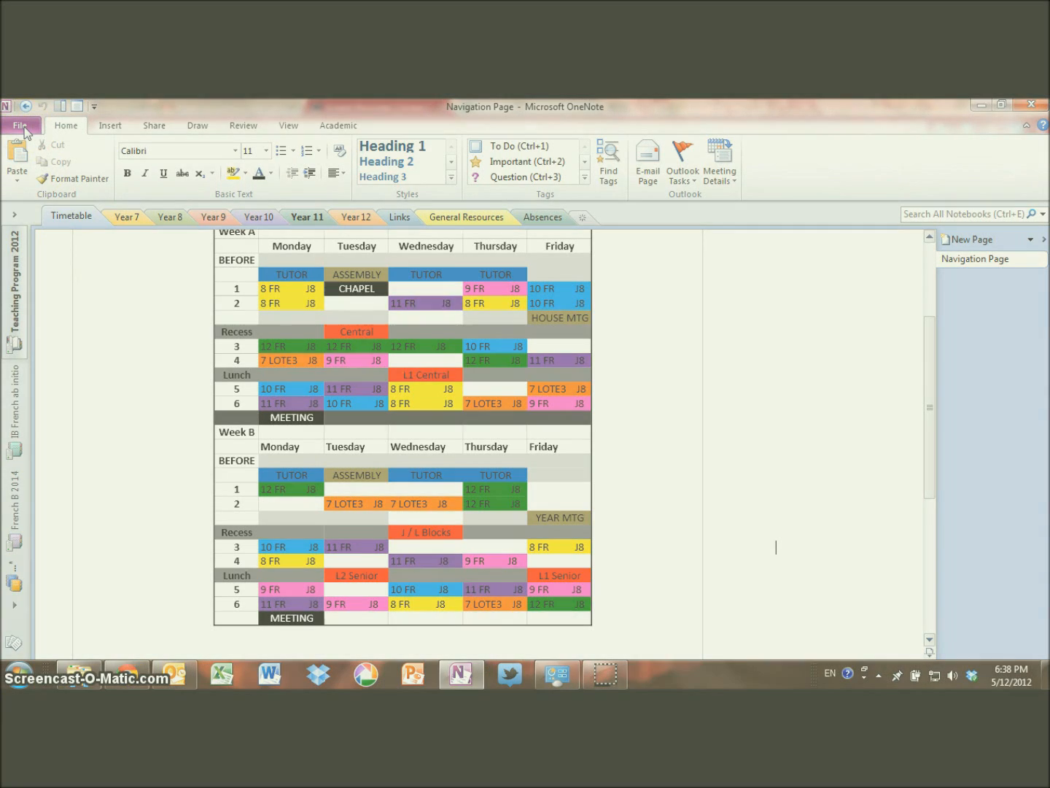
left_click(23, 127)
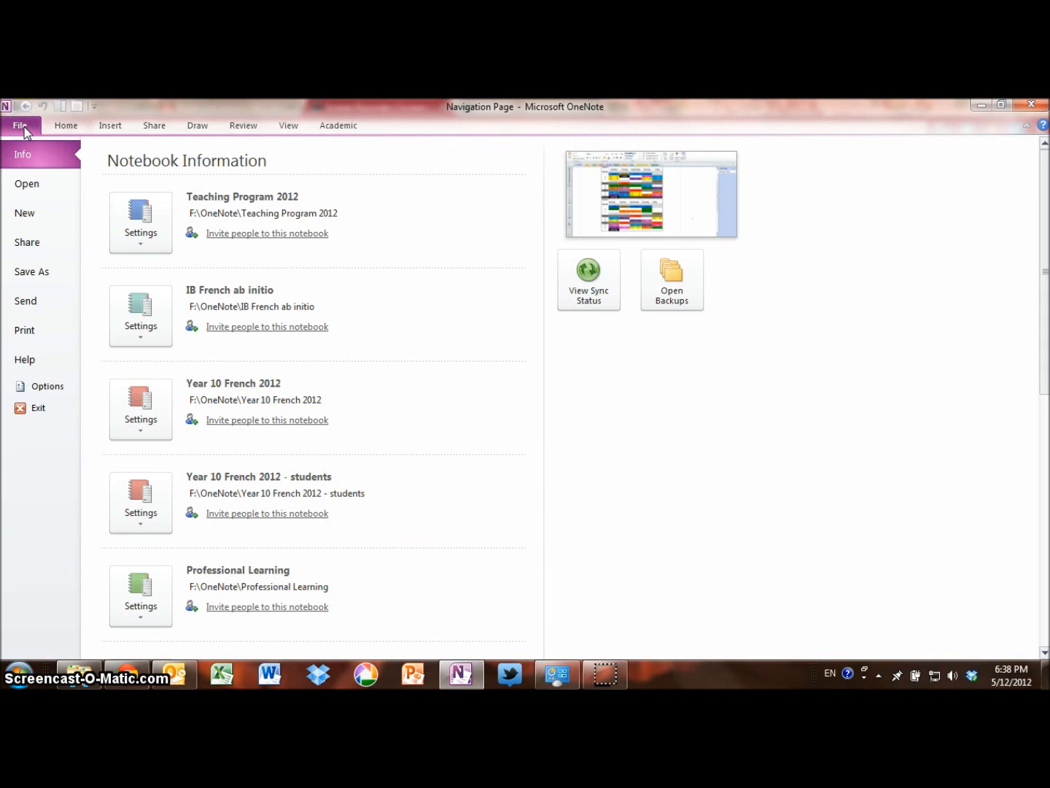
left_click(24, 214)
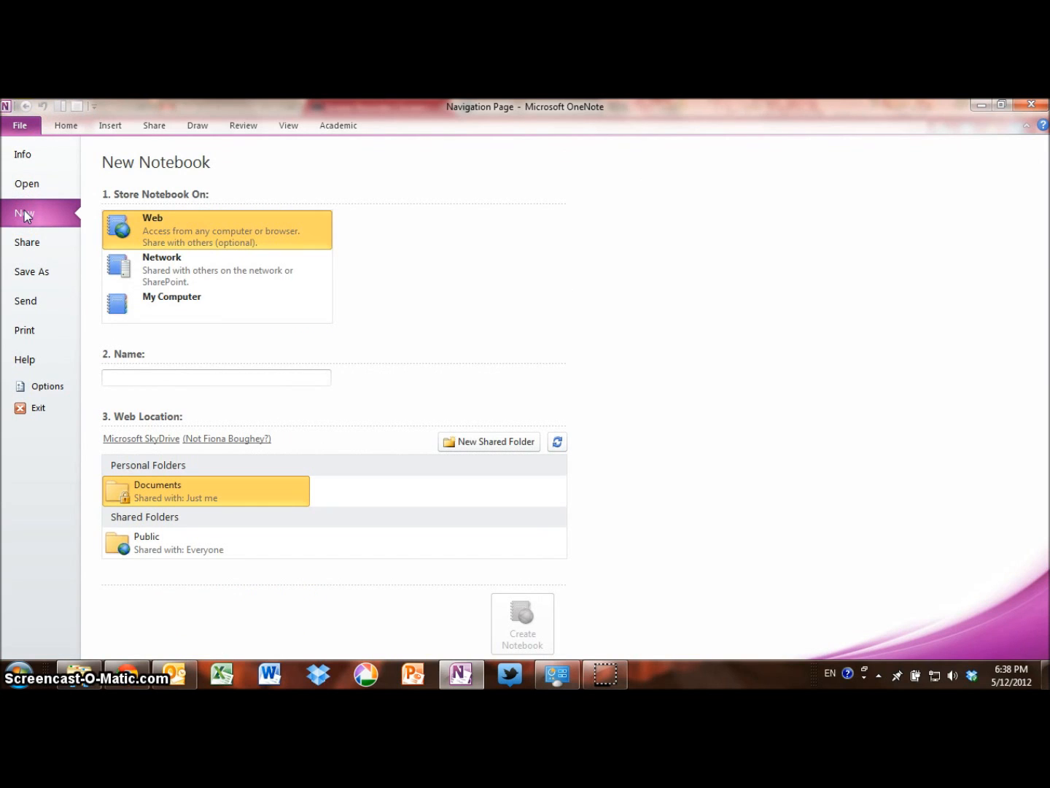
left_click(164, 302)
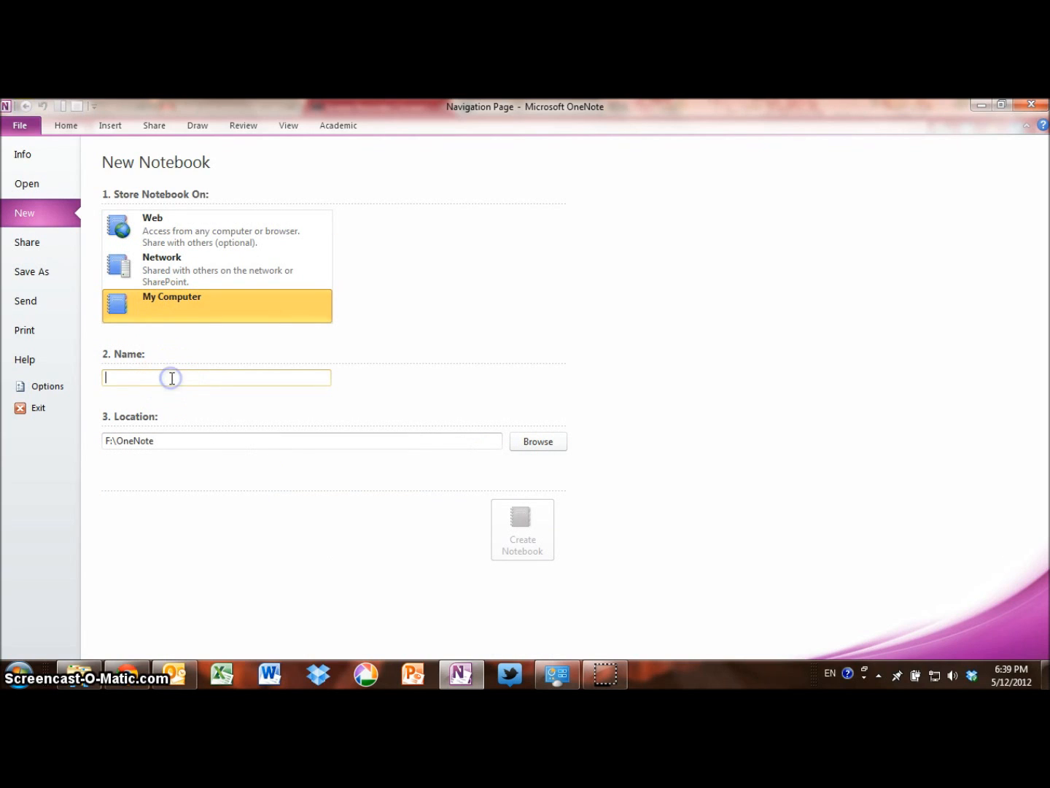
type("Teaching Program 2013")
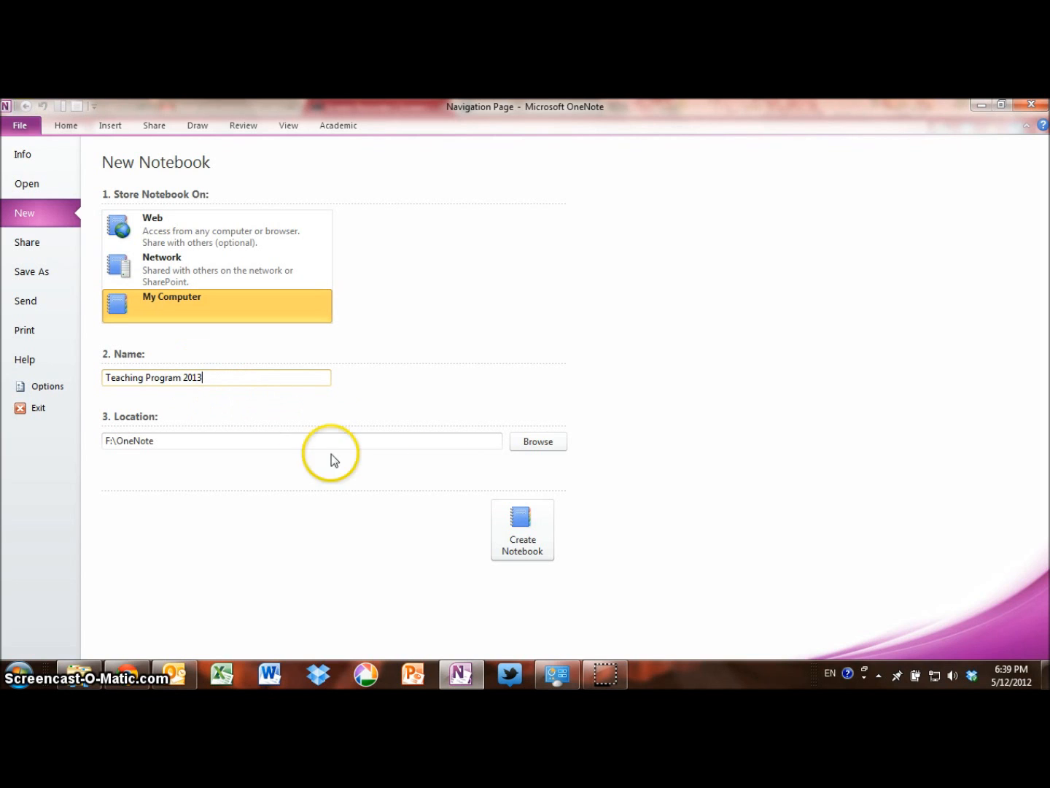
Try to set a folder named "Teaching Program 2013" inside F:\OneNote as the new notebook's location.
left_click(520, 444)
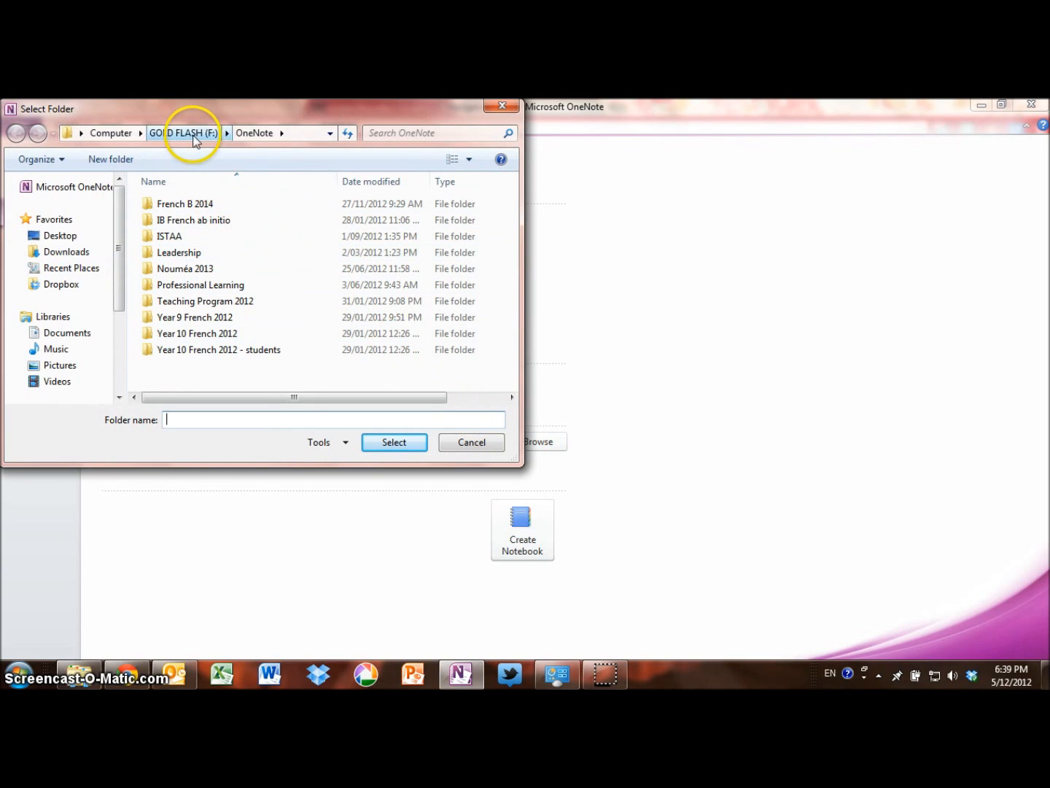
left_click(243, 135)
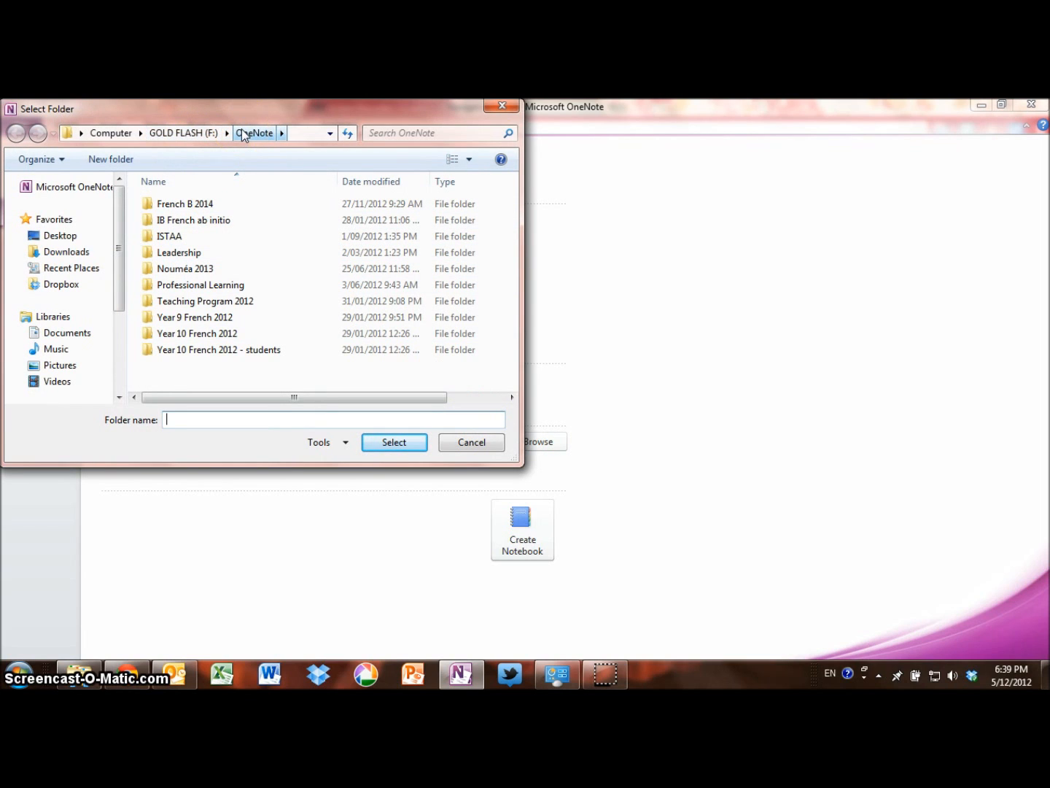
type("Te")
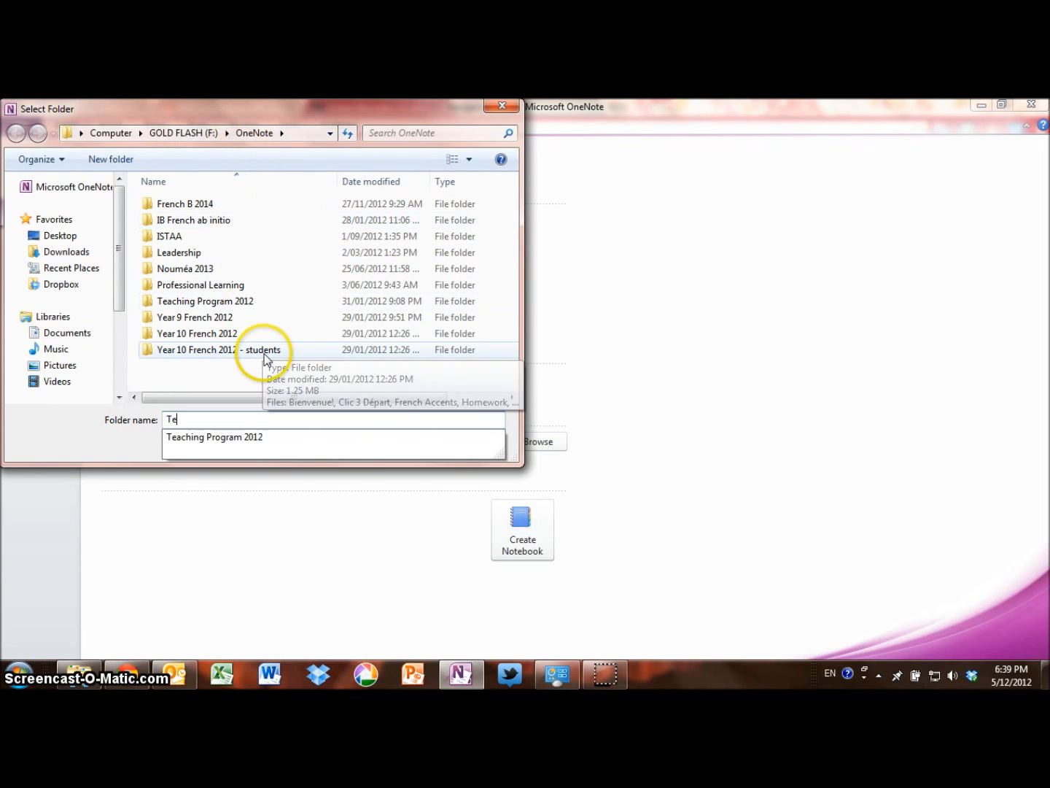
type("aching")
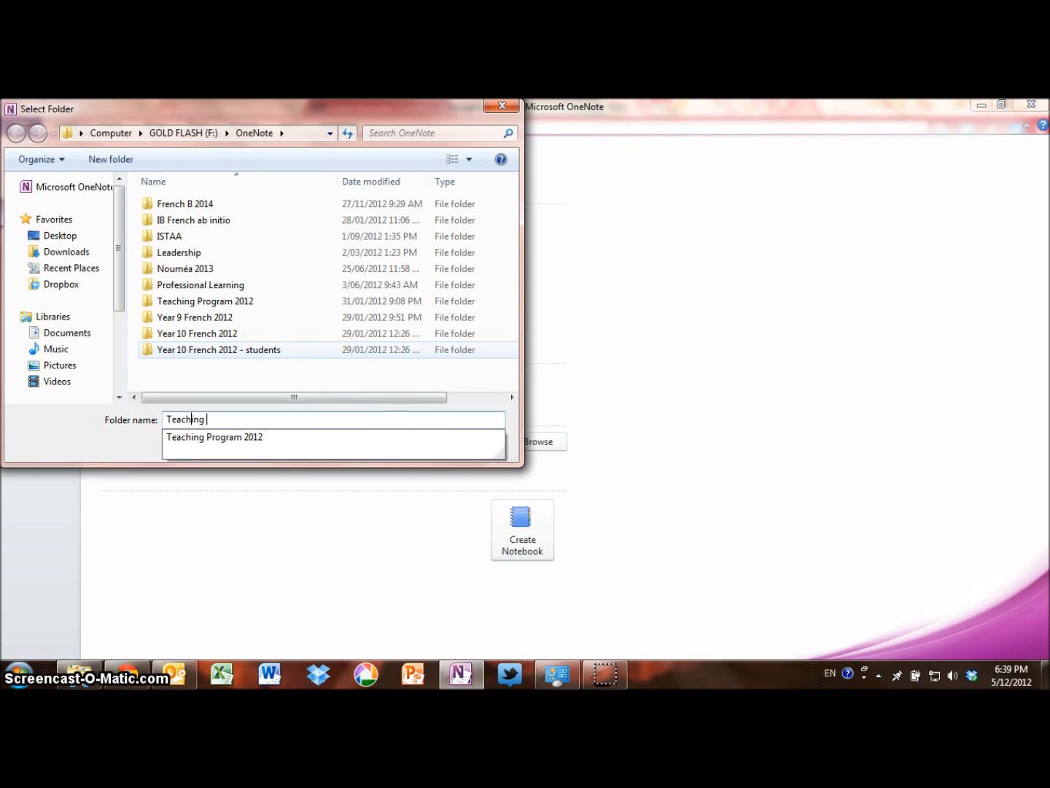
type(" Program 2013")
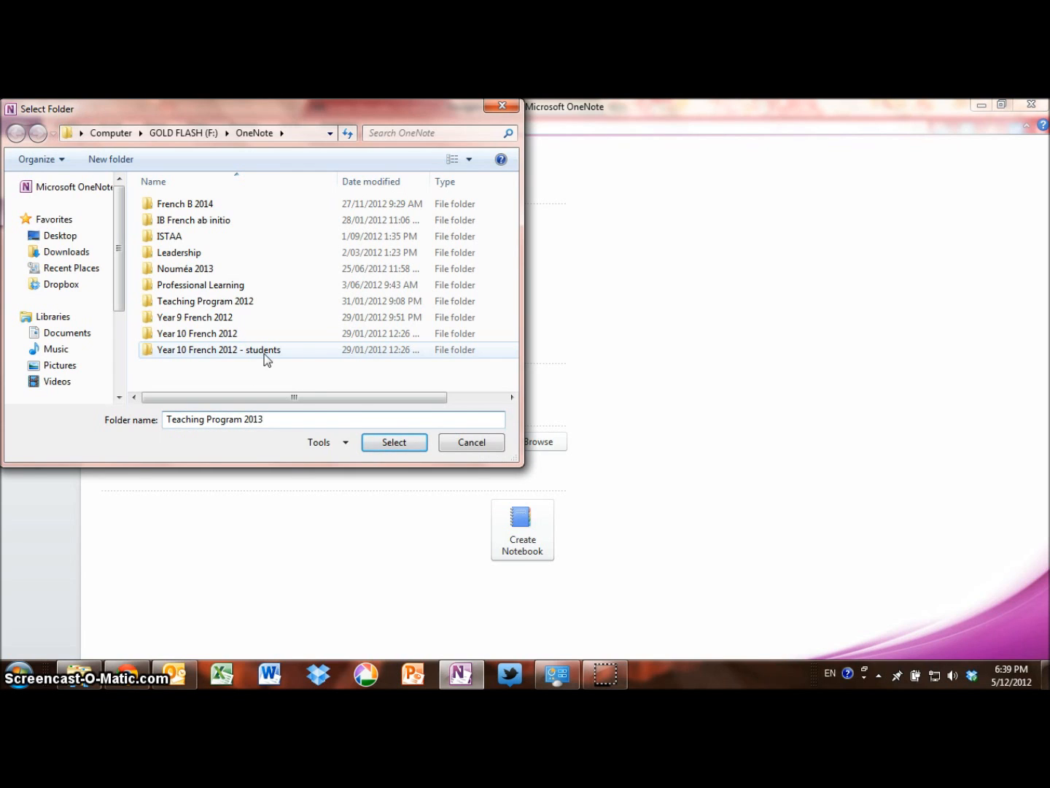
left_click(382, 438)
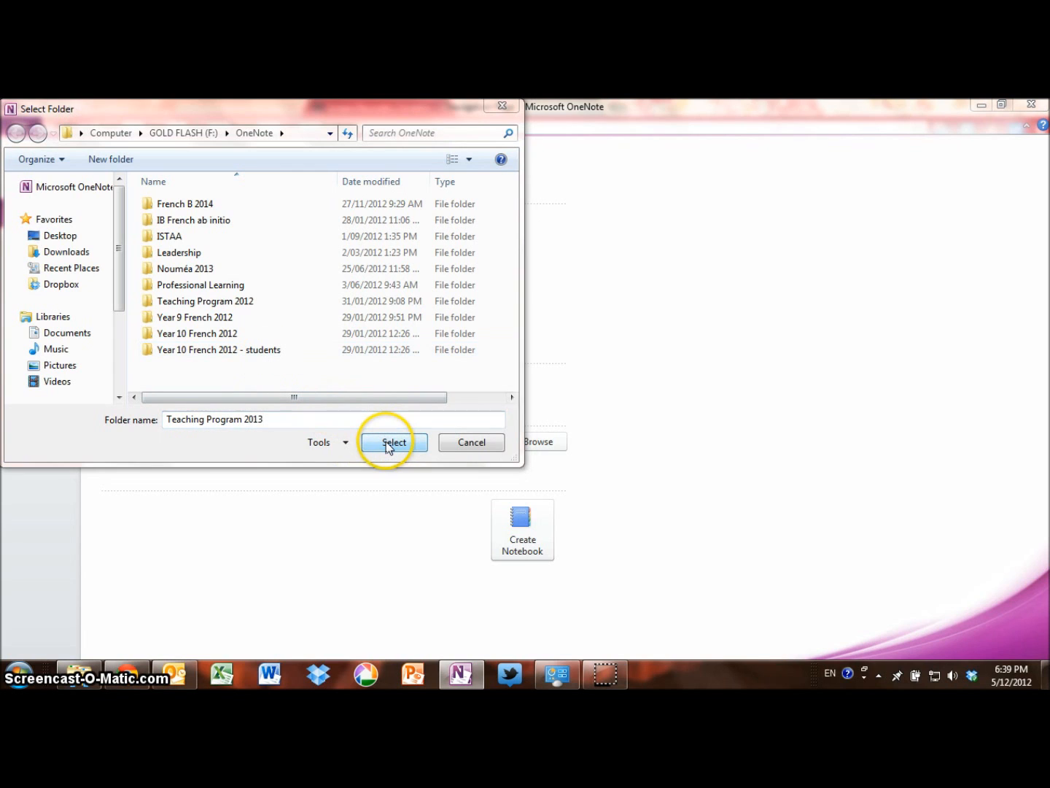
left_click(609, 394)
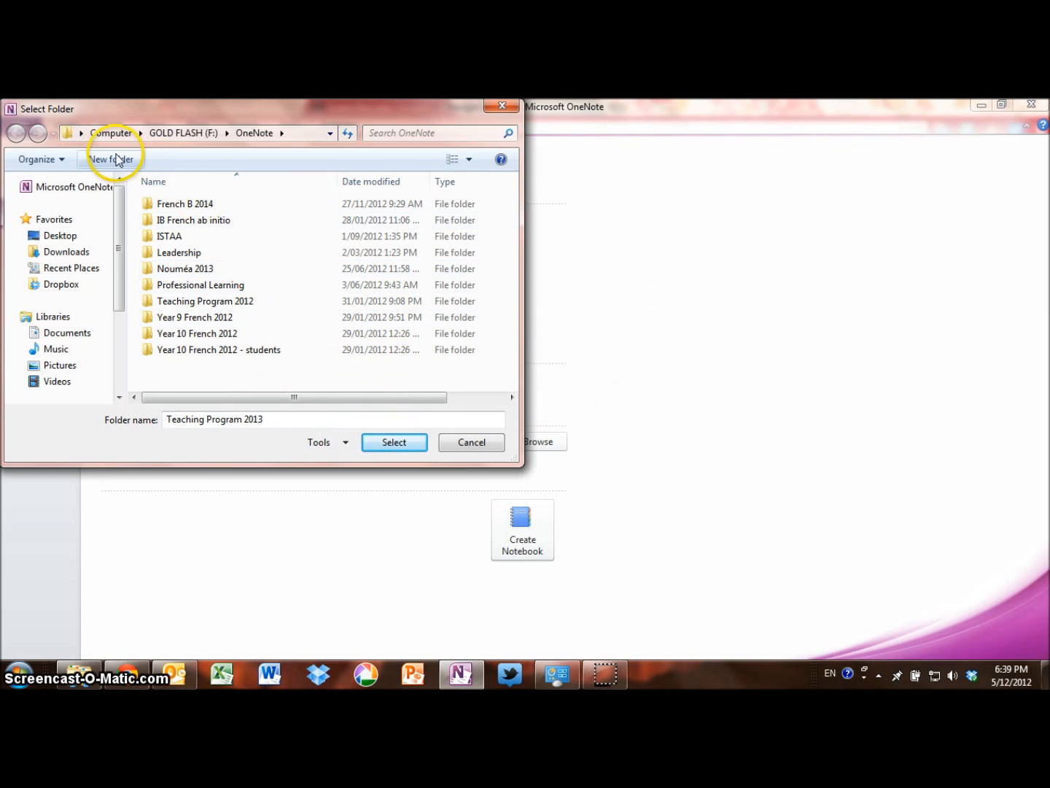
Choose the OneNote folder on the GOLD FLASH (F:) drive as the new notebook's location.
left_click(266, 135)
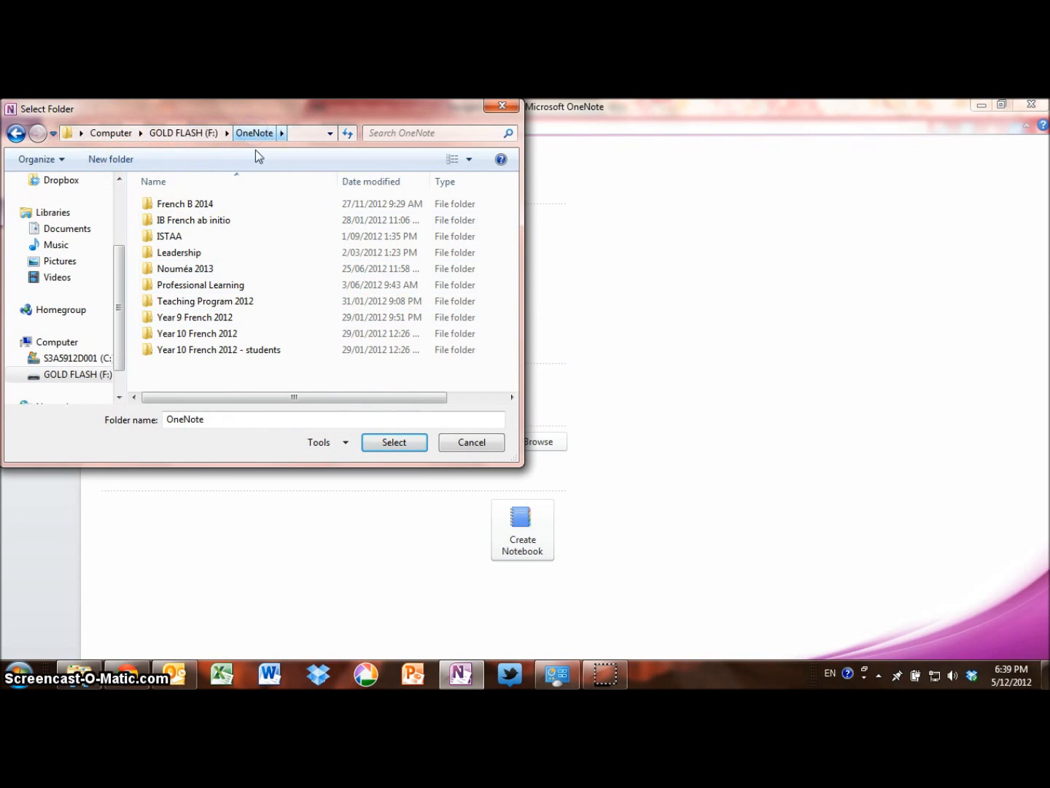
left_click(387, 444)
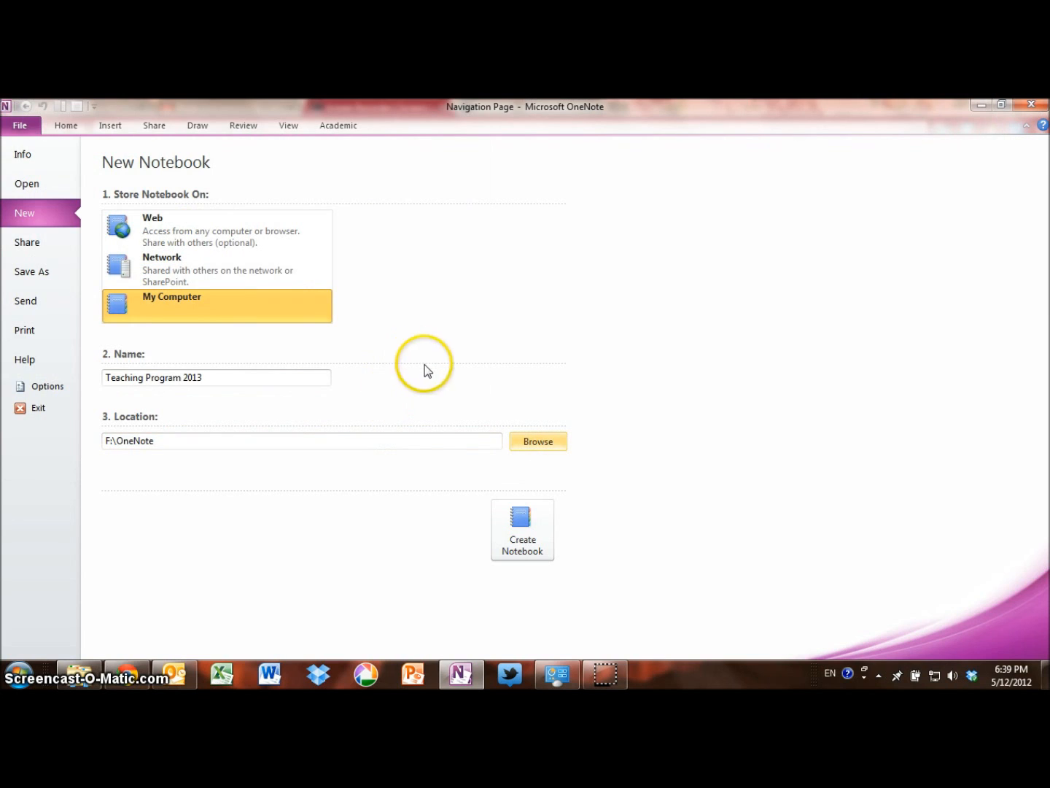
Create the notebook and rename its first section as "Timetable".
left_click(521, 527)
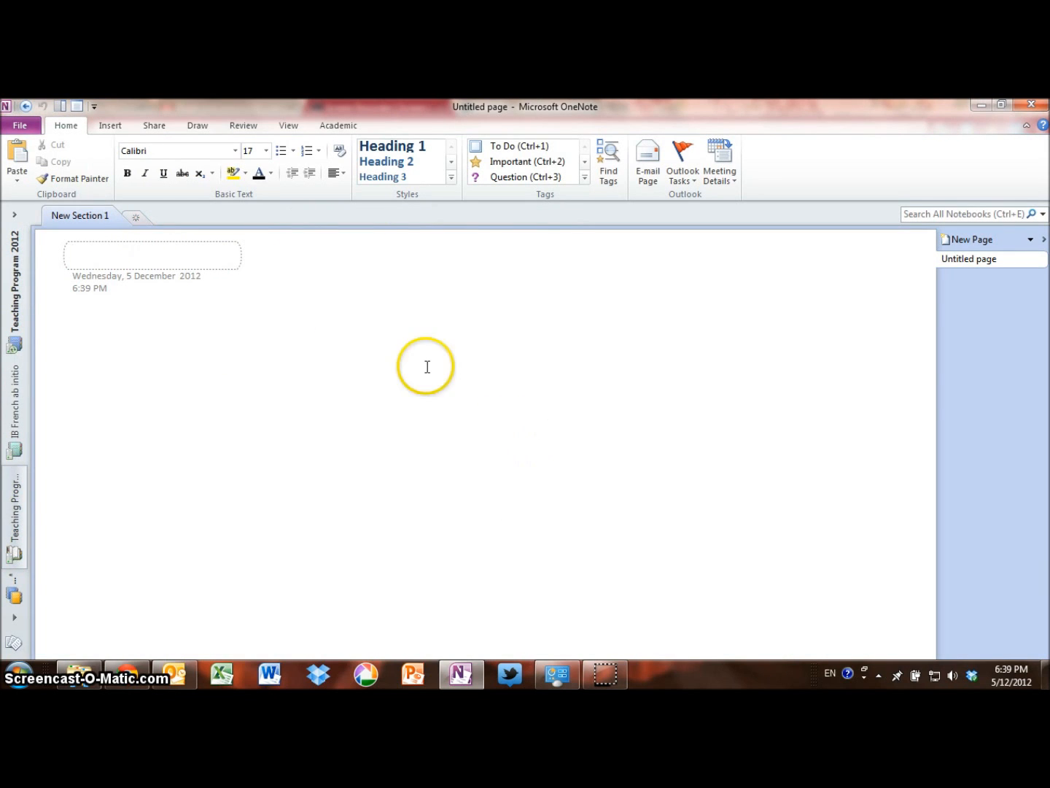
right_click(89, 219)
left_click(104, 221)
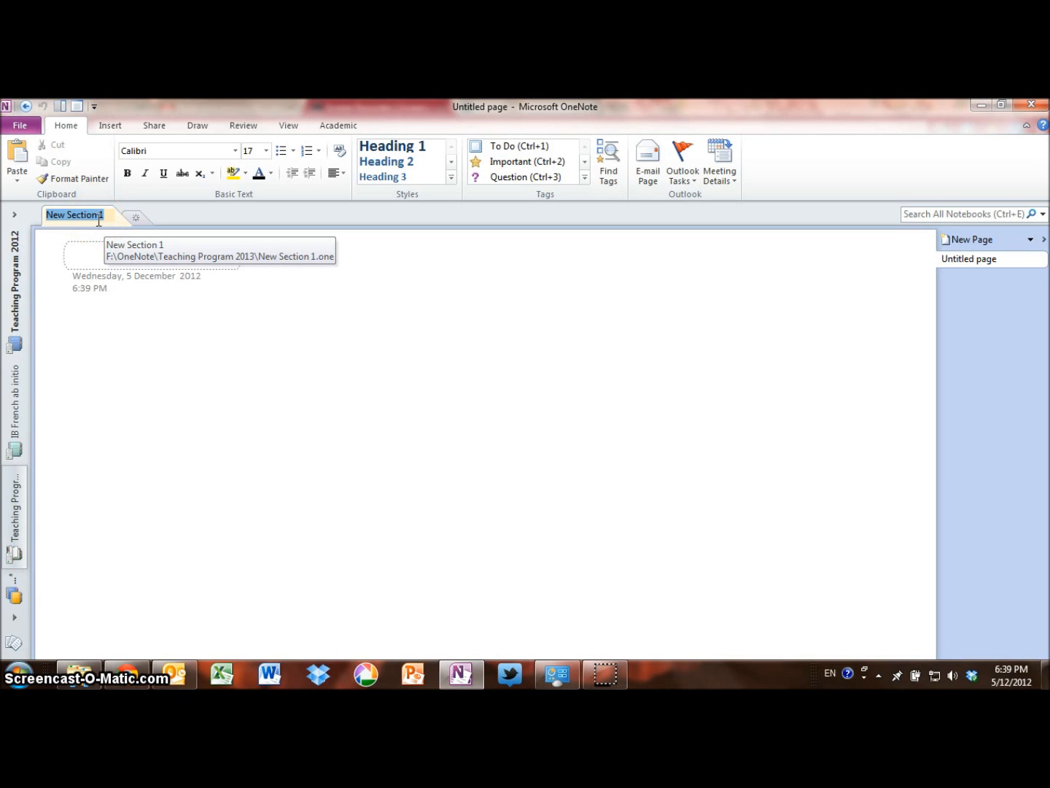
type("Timetable")
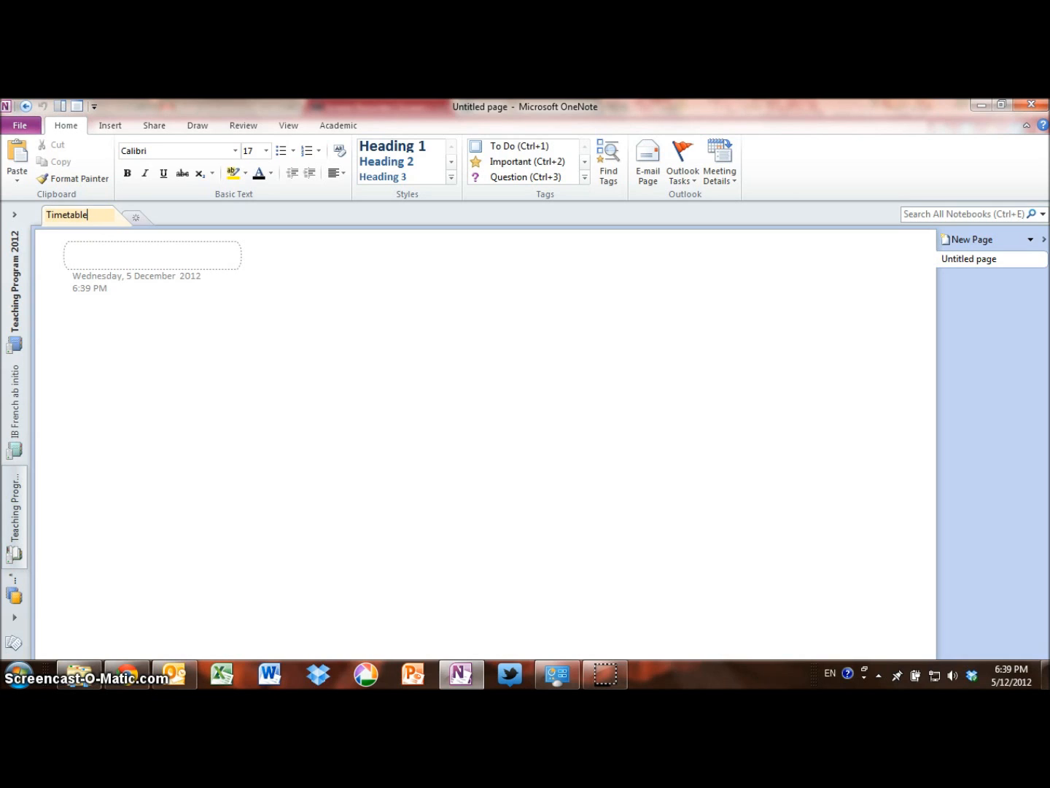
key("Return")
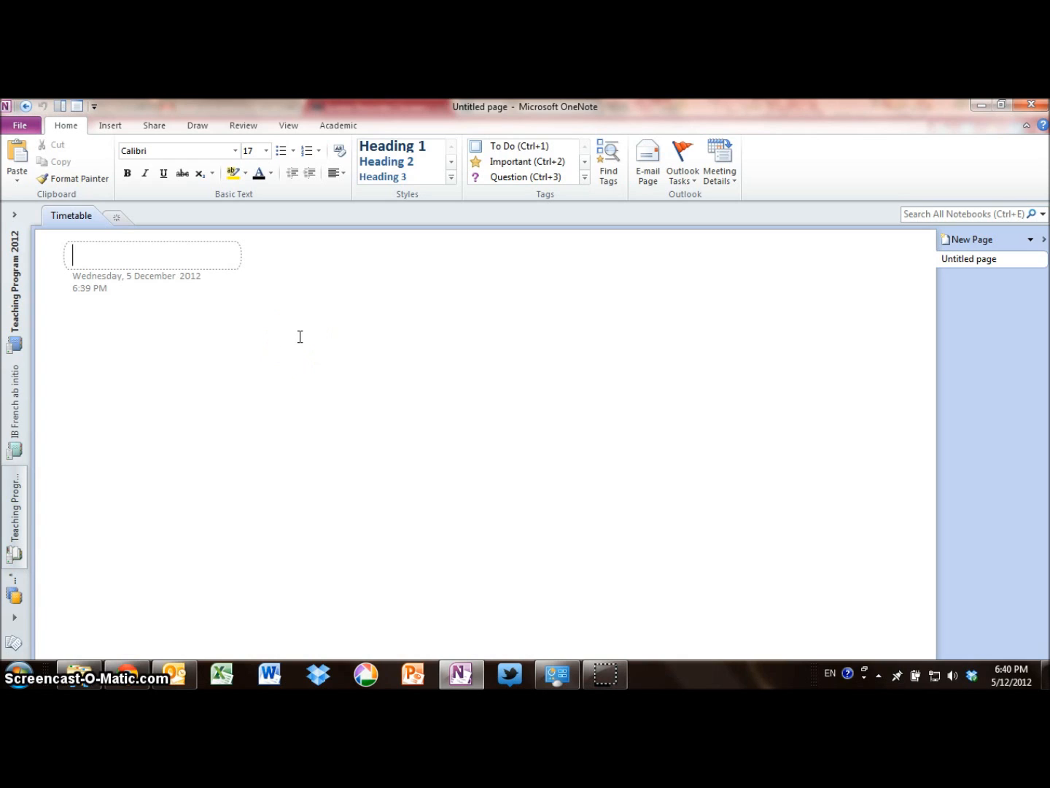
Title the blank page in the Timetable section "Timetable".
type("Timetable")
key("Return")
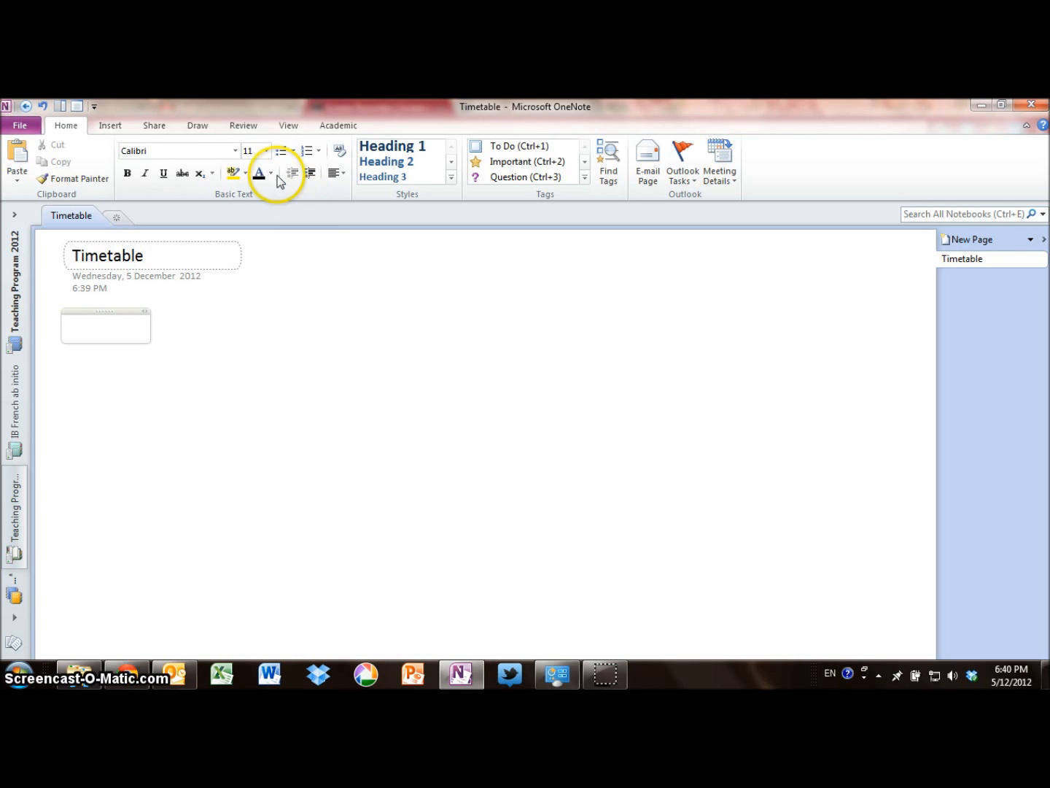
left_click(118, 129)
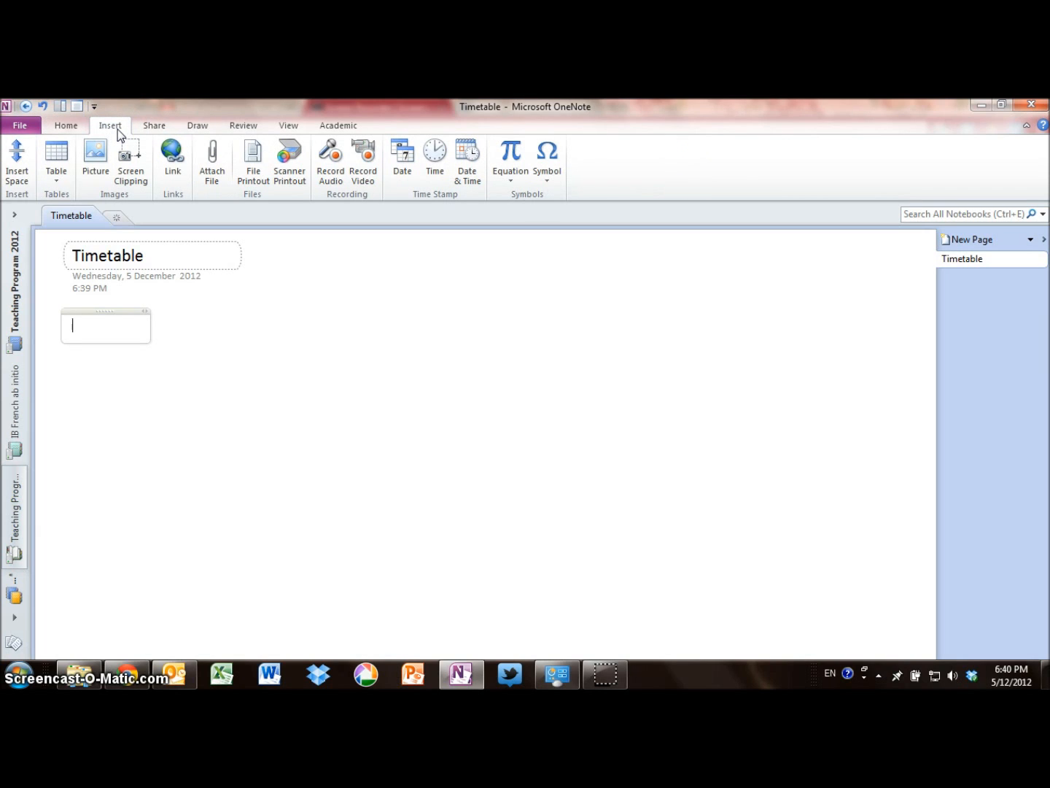
left_click(126, 162)
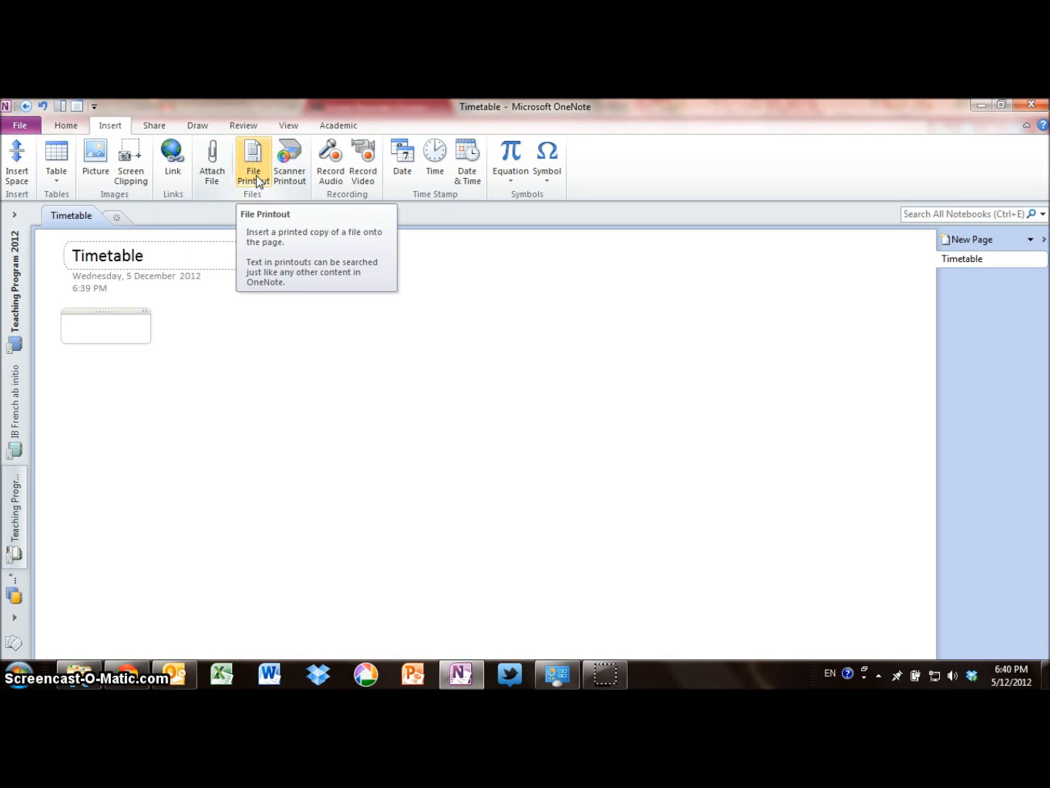
Examine the colour-coded Week A and Week B timetable in the Teaching Program 2012 notebook, returning to the new notebook's Timetable page.
left_click(24, 269)
scroll(116, 320, "up", 2)
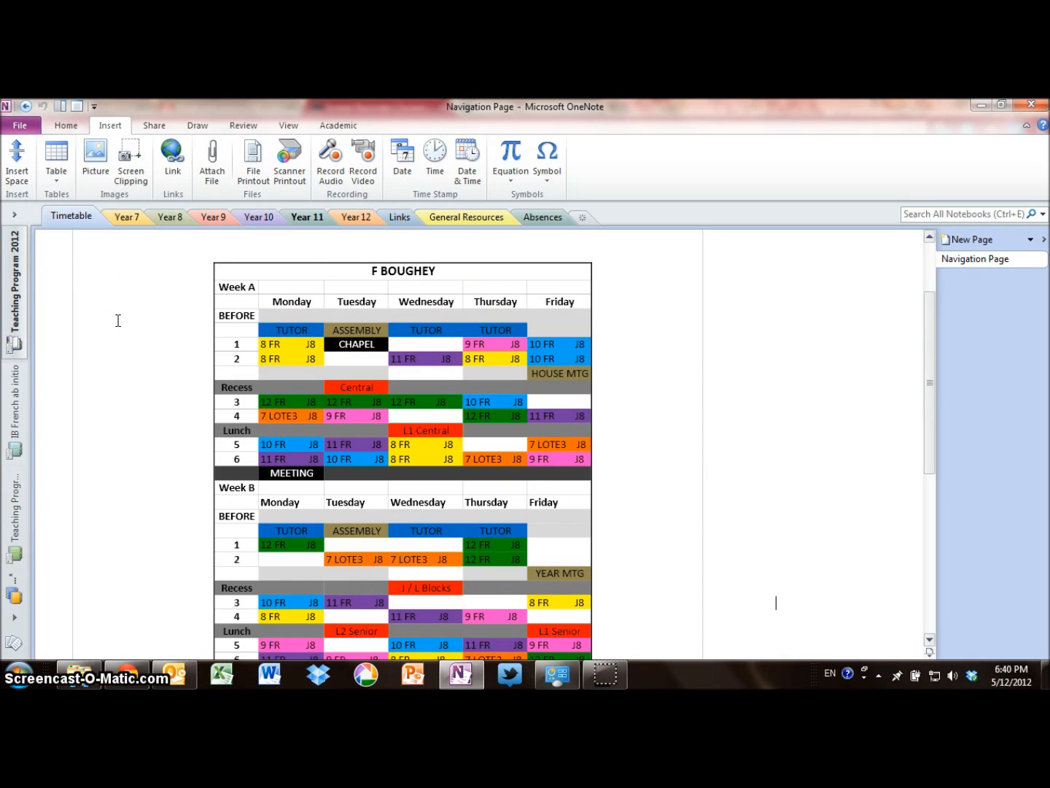
scroll(117, 320, "down", 2)
left_click(162, 316)
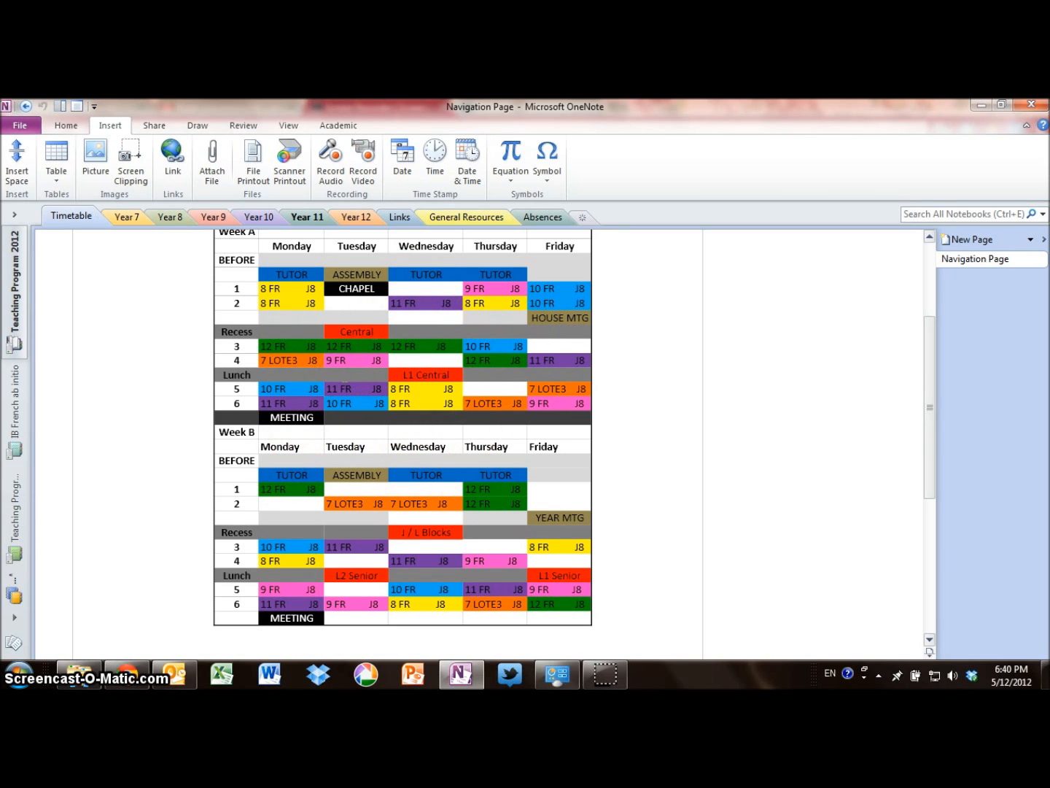
scroll(345, 375, "up", 2)
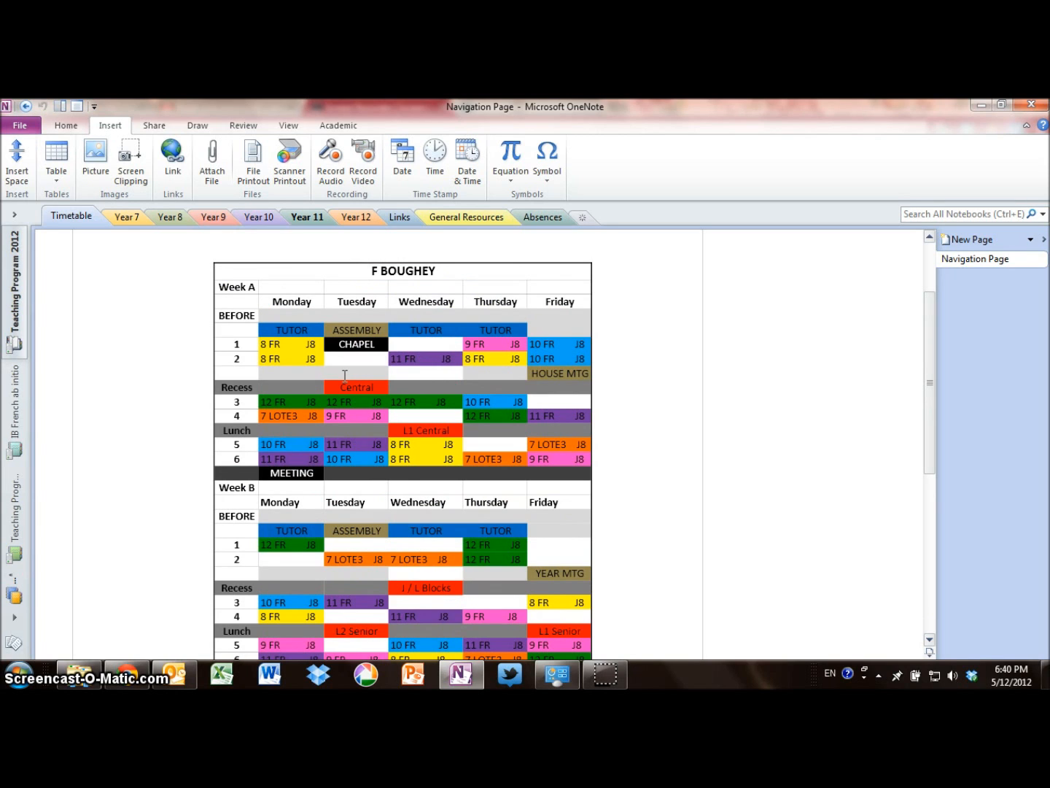
scroll(344, 376, "down", 2)
scroll(345, 376, "up", 2)
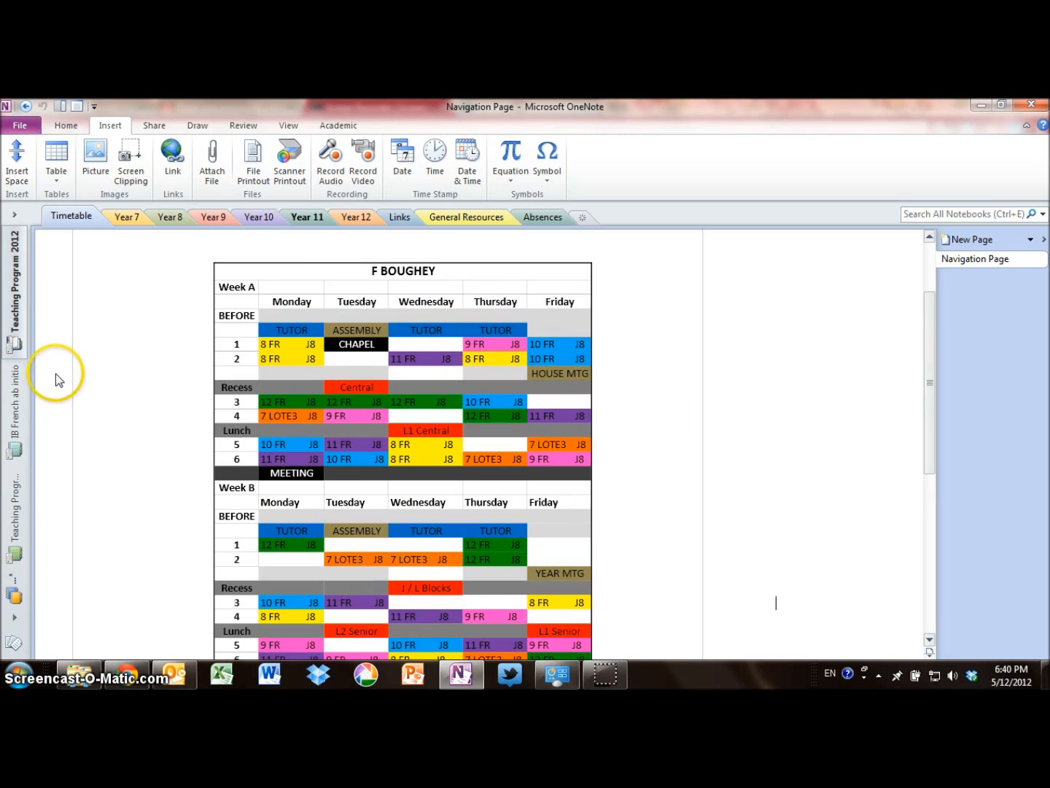
left_click(14, 534)
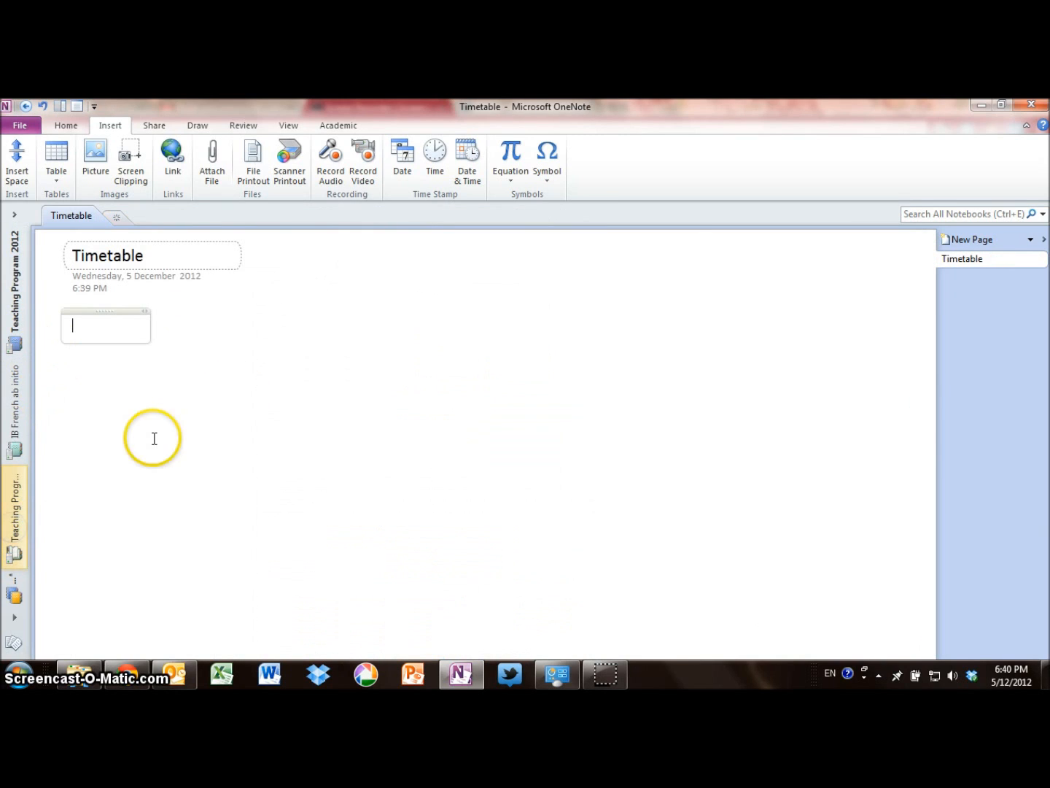
Insert a table with one row and six columns on the Timetable page.
left_click(264, 183)
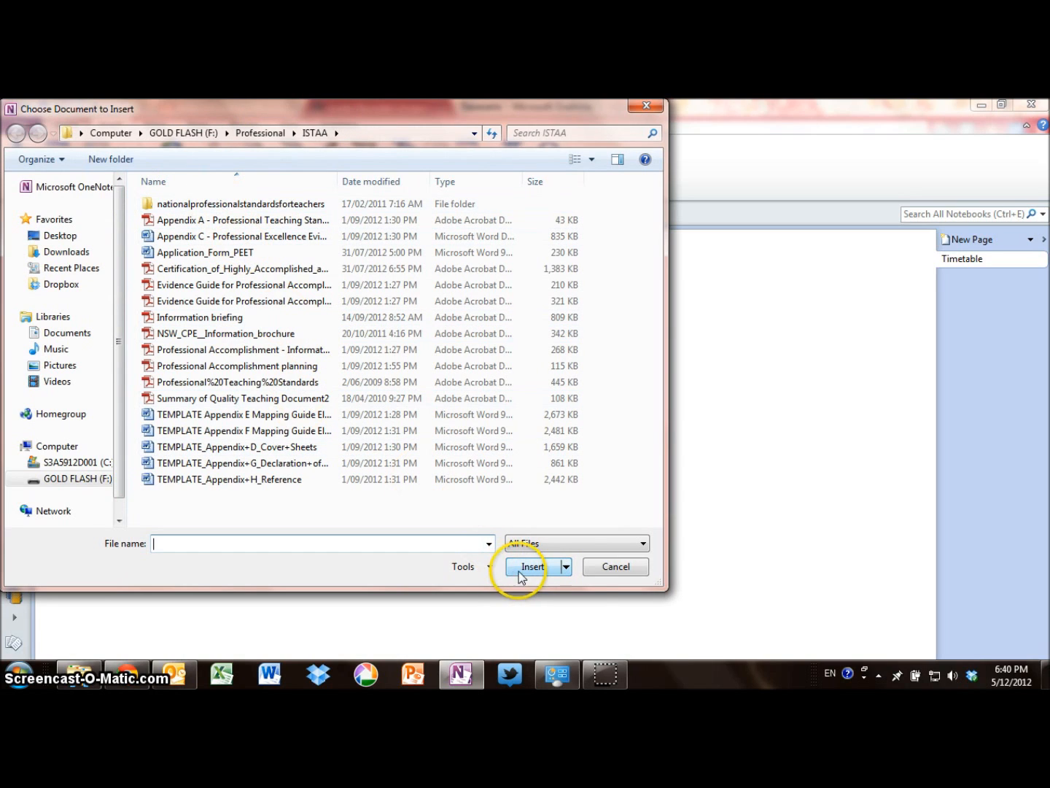
left_click(613, 567)
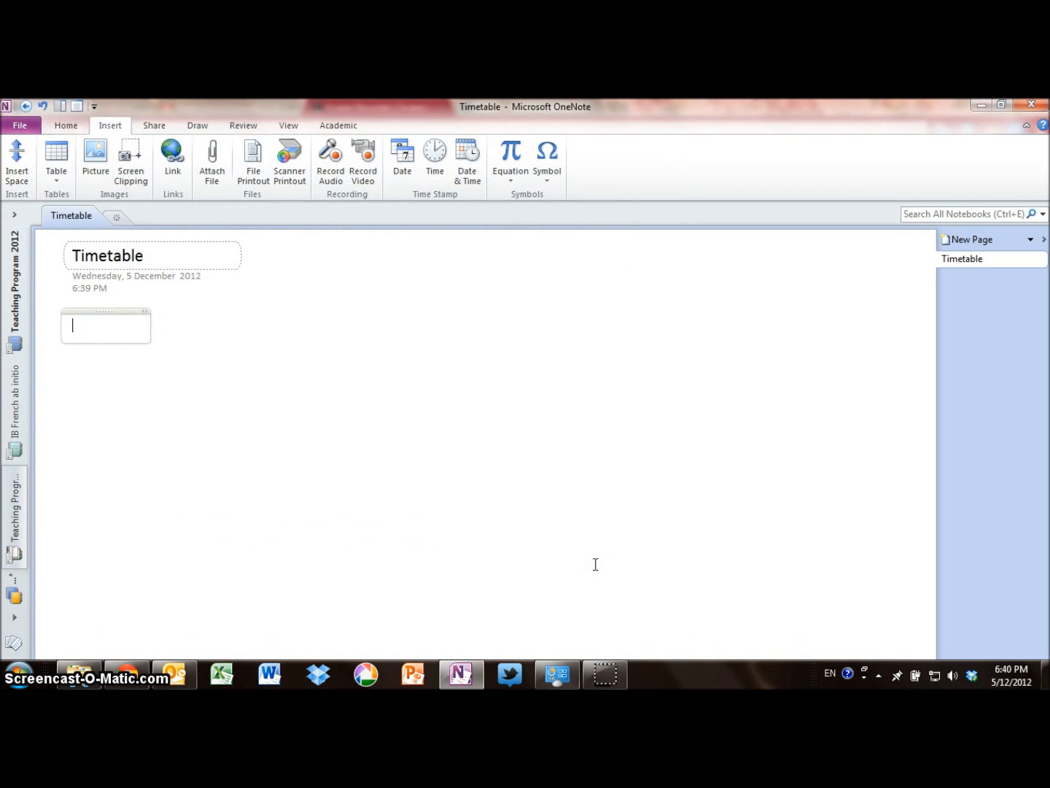
left_click(61, 180)
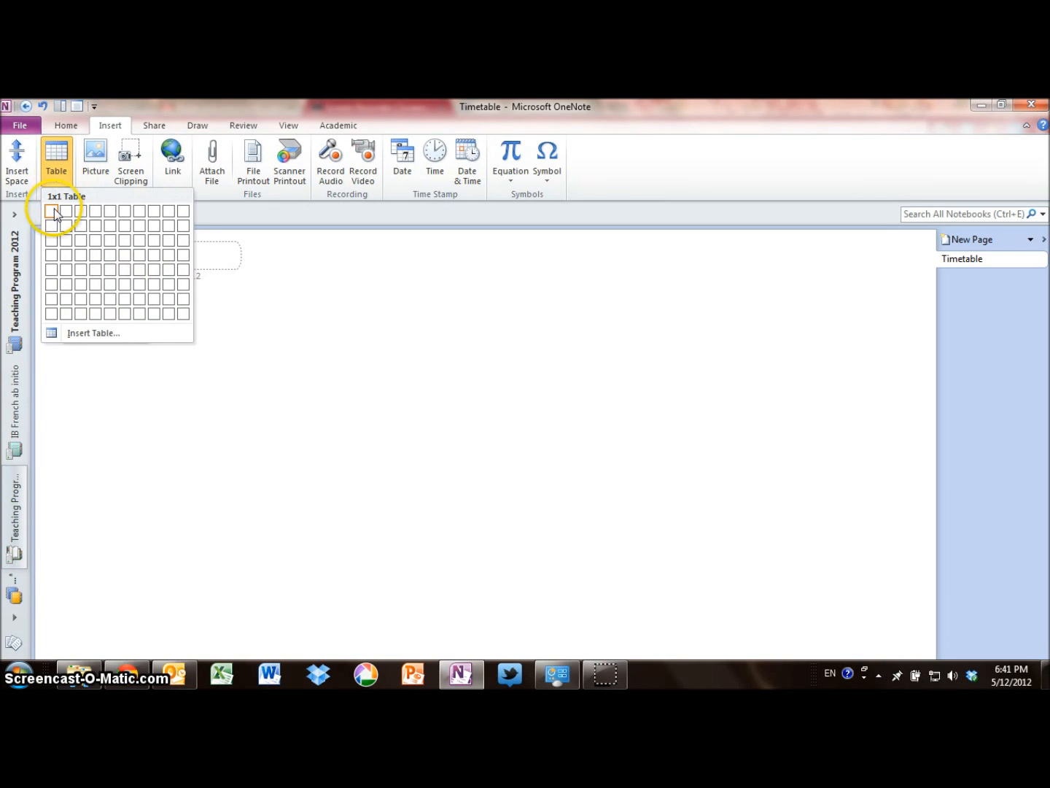
left_click(120, 216)
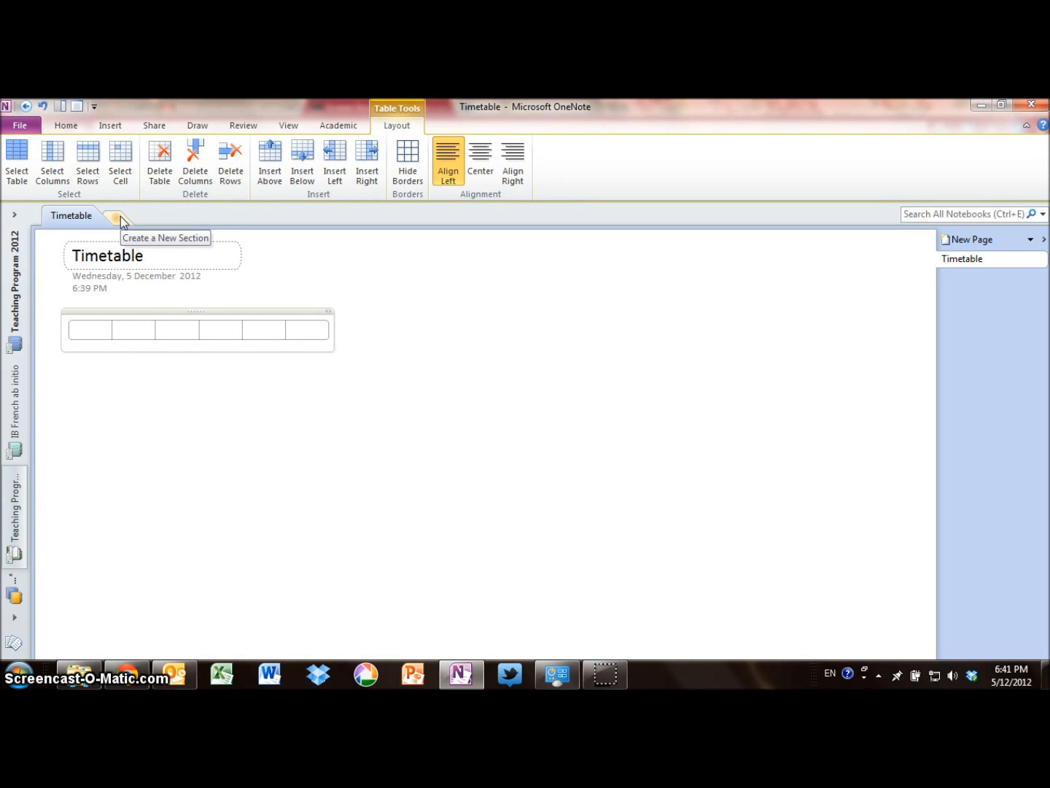
Enter "Period 1" in the table's first cell and extend the row to seven columns.
type("Period 1")
key("Tab")
key("Tab")
key("Tab")
key("Tab")
key("Tab")
key("Tab")
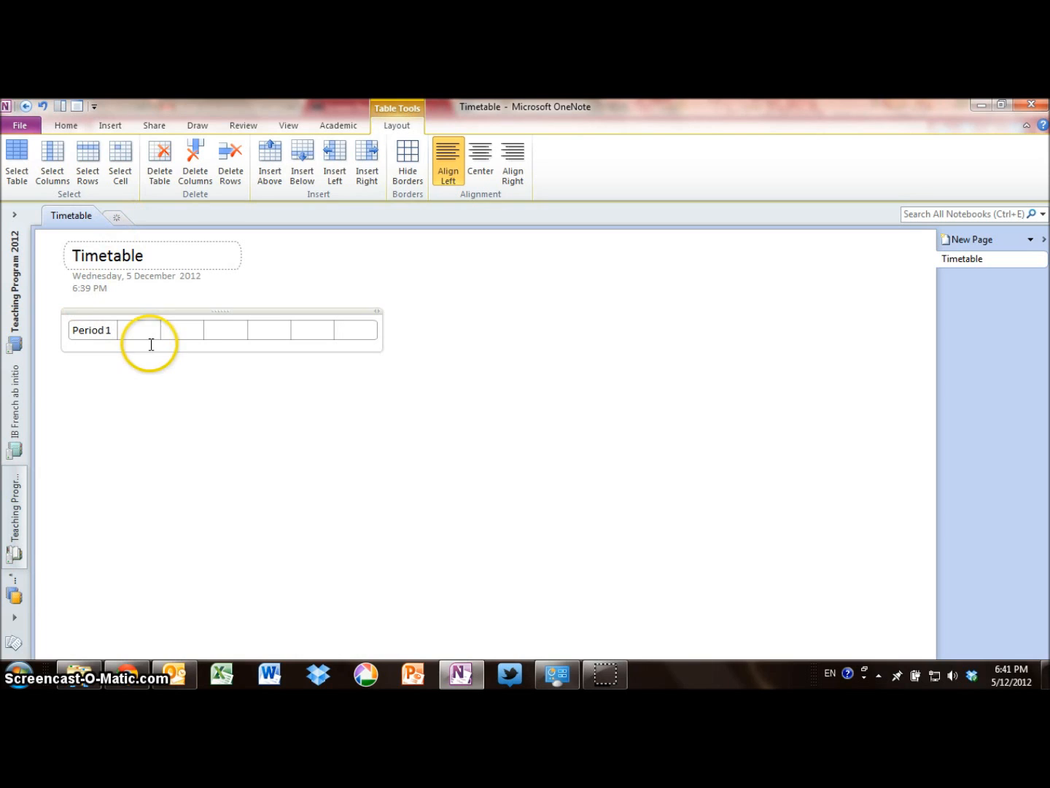
Add five empty rows below the "Period 1" row of the table.
left_click(303, 174)
left_click(303, 174)
left_click(303, 174)
left_click(304, 173)
left_click(304, 173)
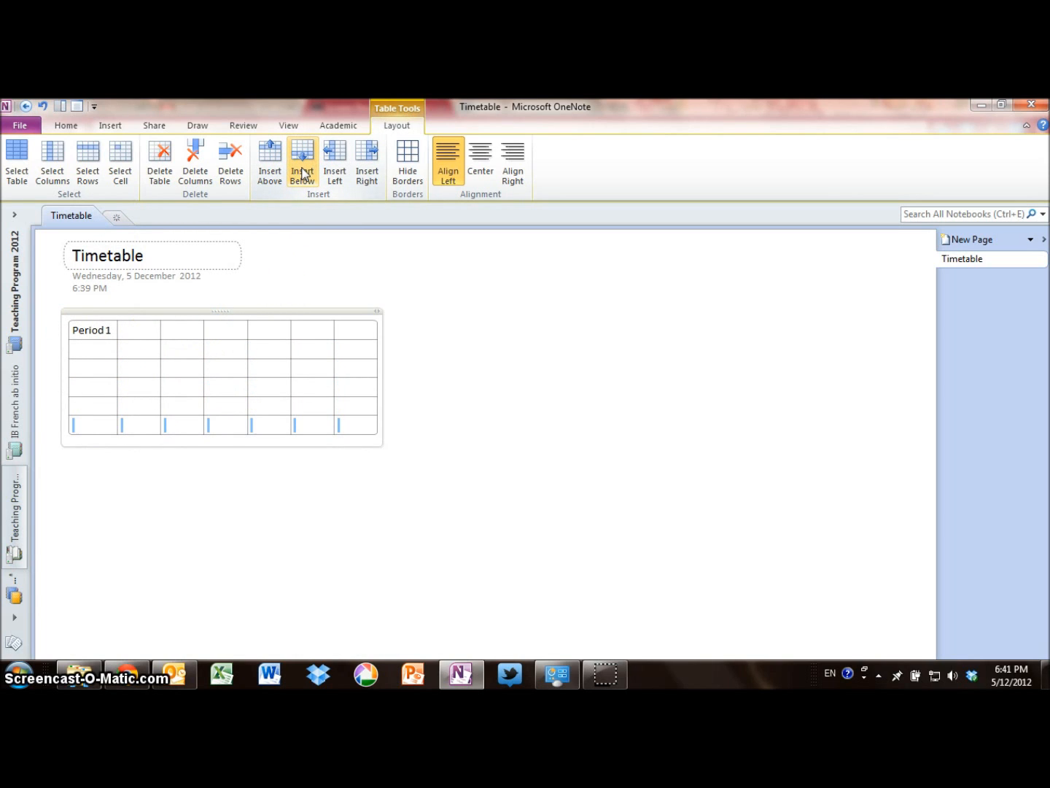
left_click(118, 331)
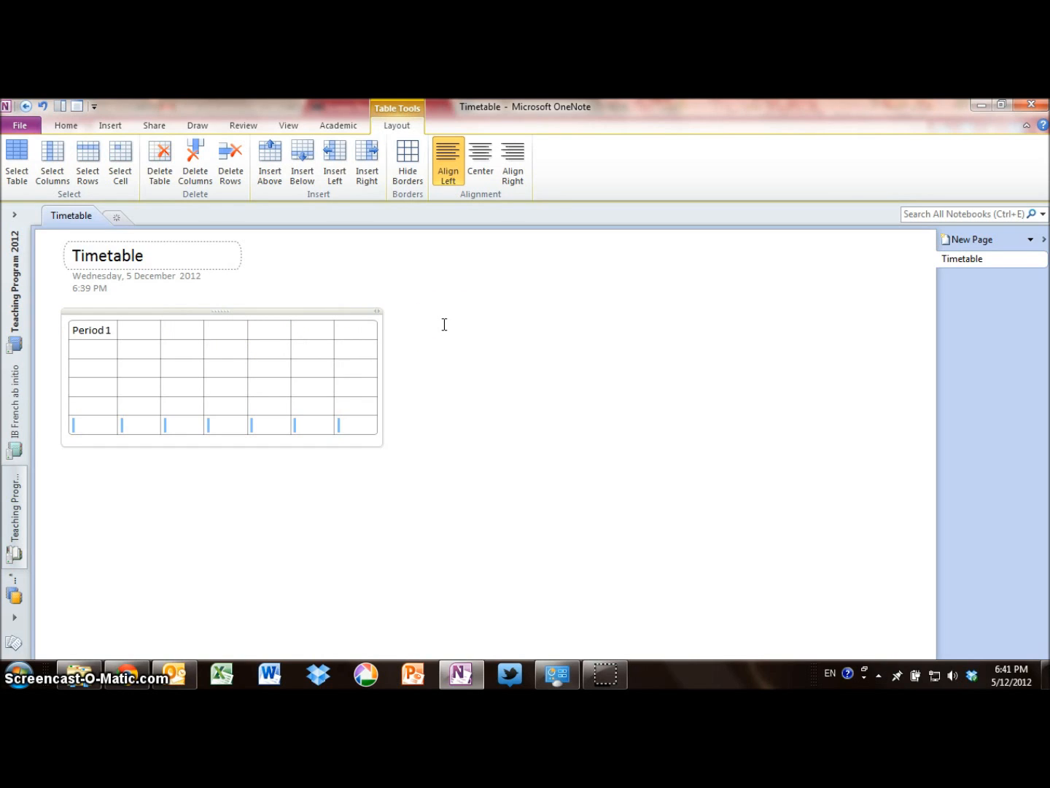
Create a new section named "Year 7" and title its first page "Lesson Plans T1".
left_click(122, 220)
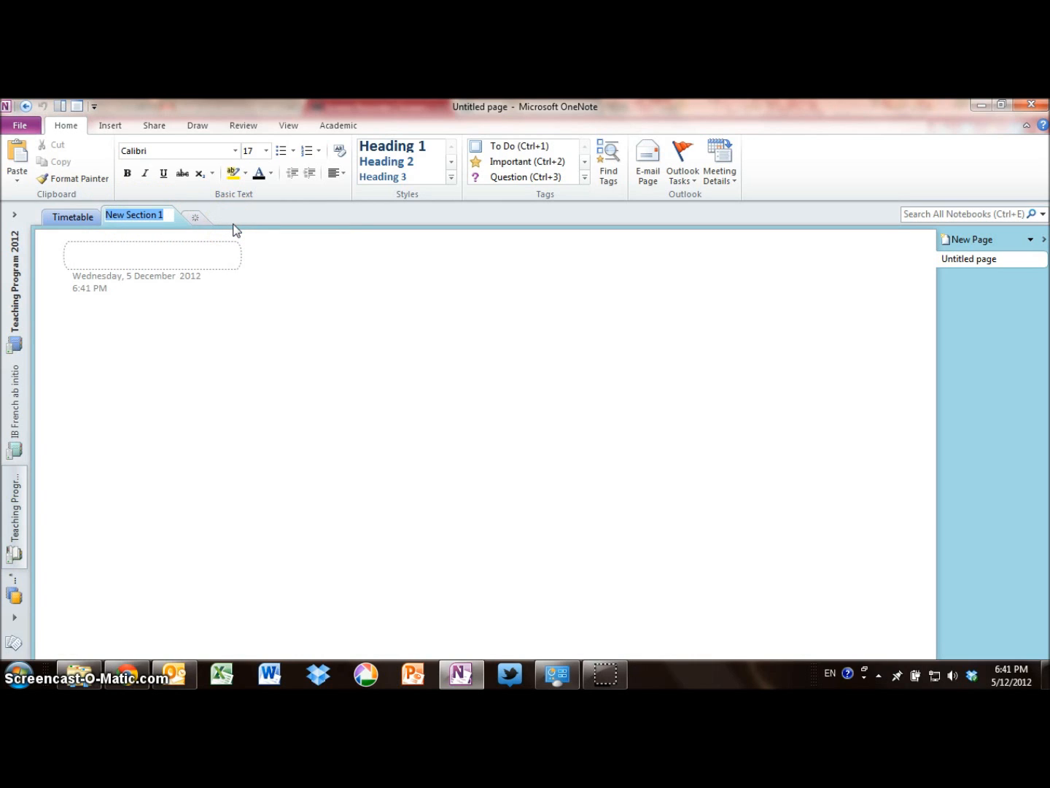
type("Year 7")
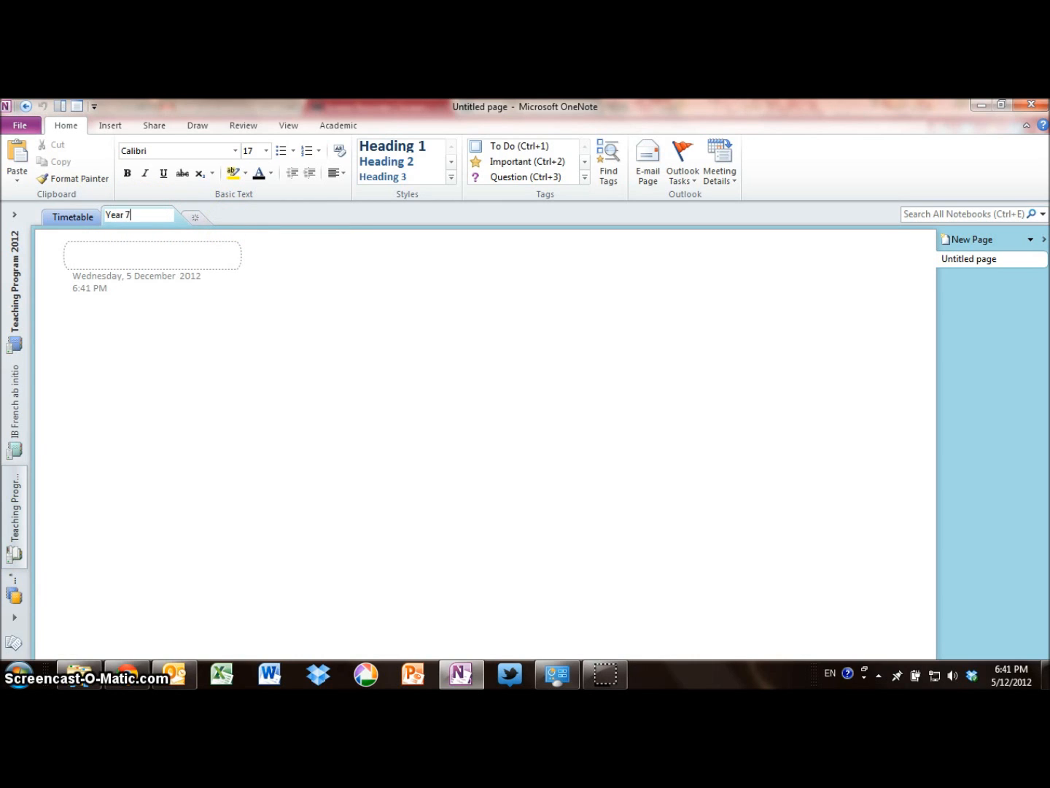
key("Return")
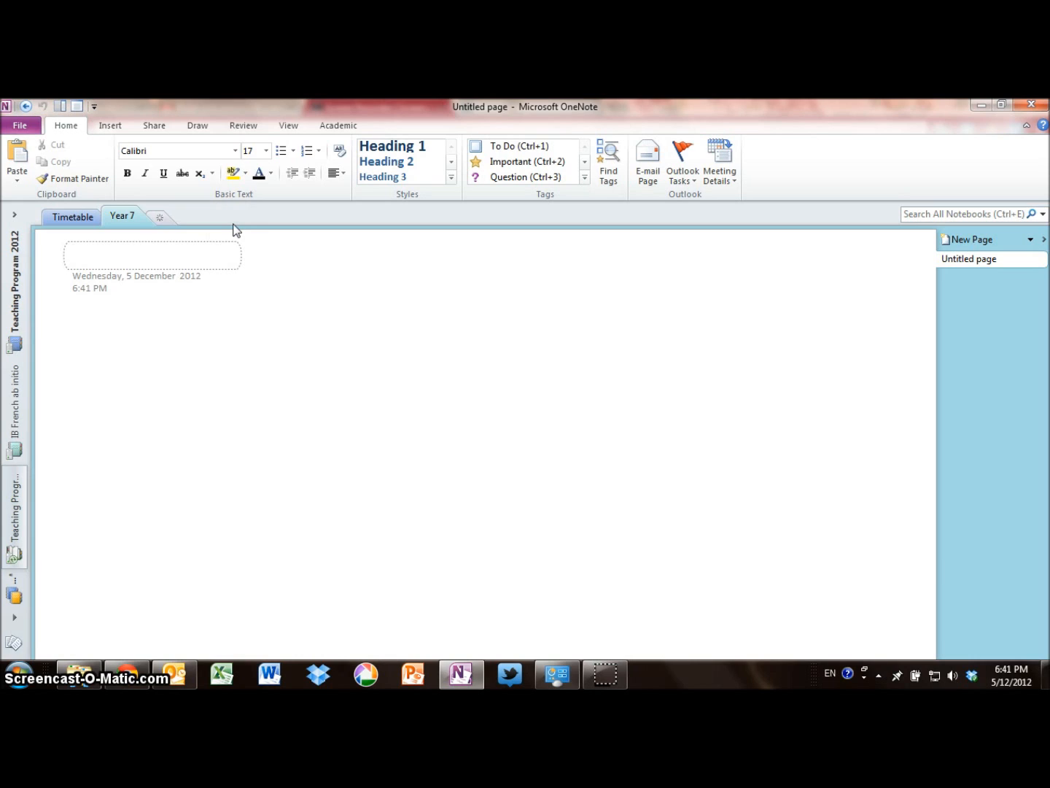
type("Lesson Plans T1")
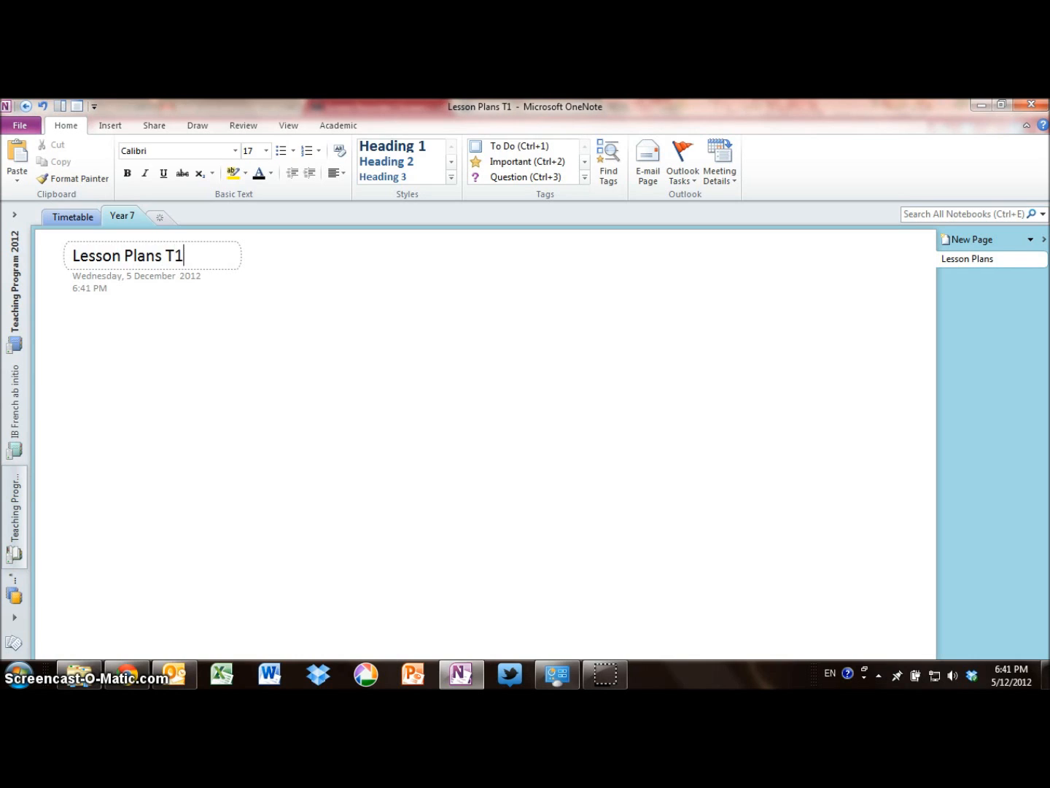
key("Return")
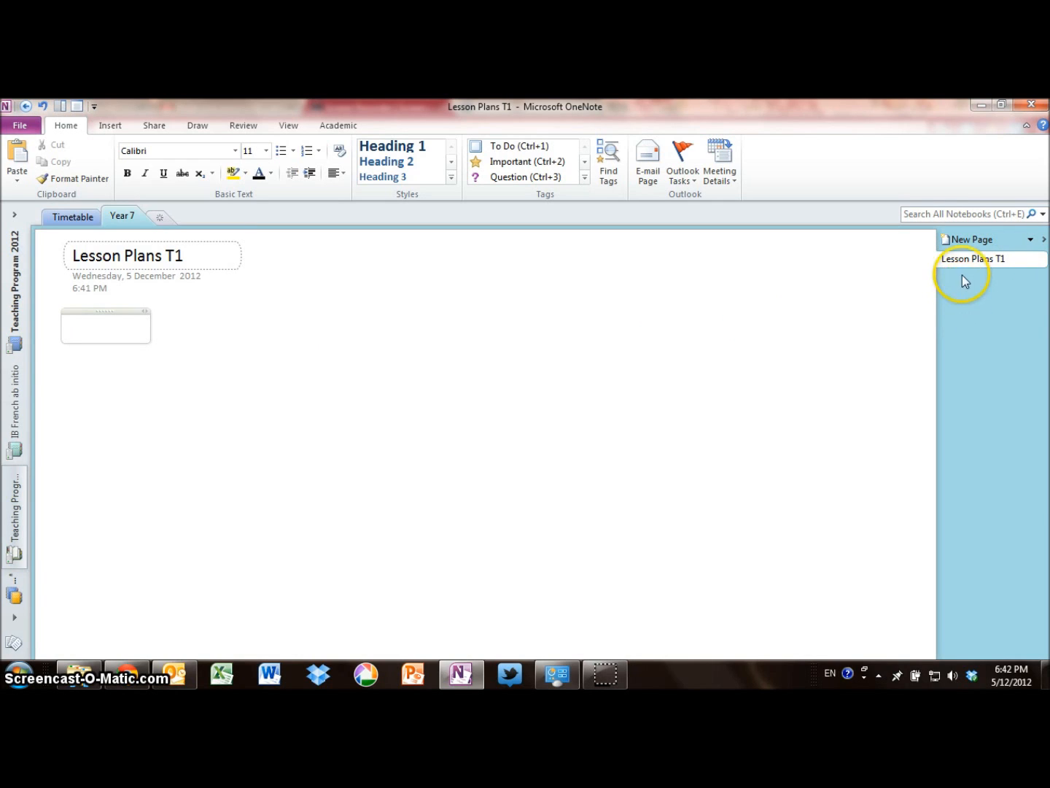
Add a page titled "Lesson Plans T2" to the Year 7 section, followed by another blank page.
left_click(966, 244)
type("Le")
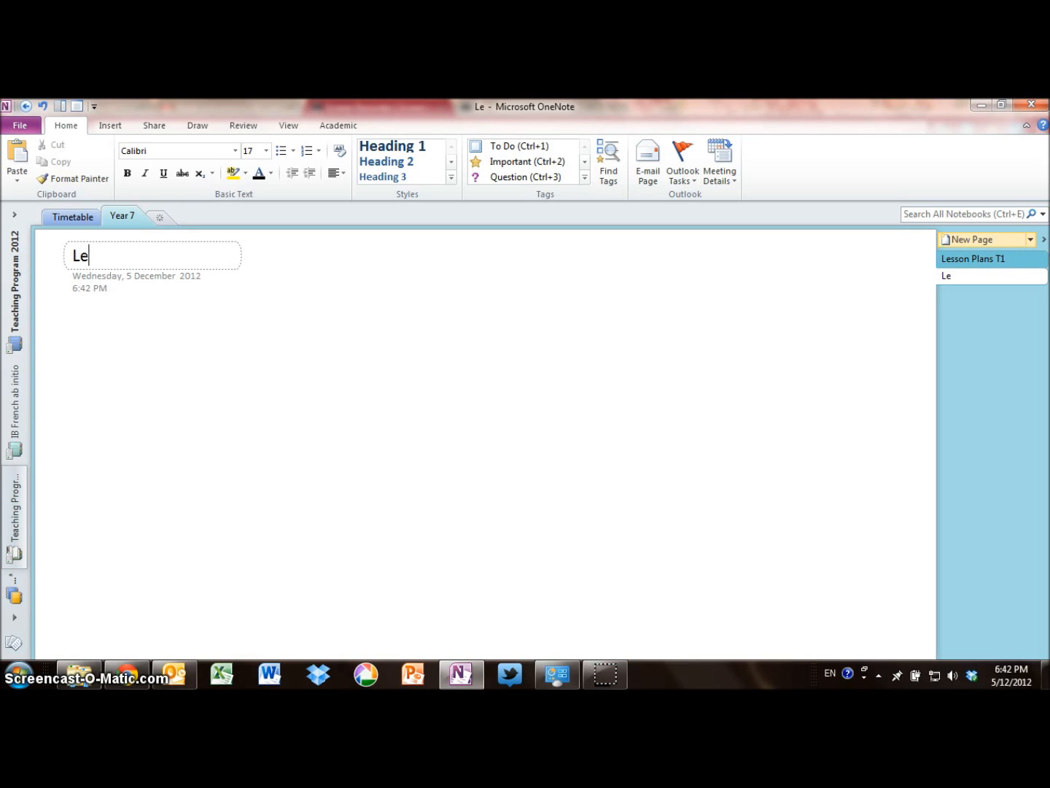
type("sson Plans T2")
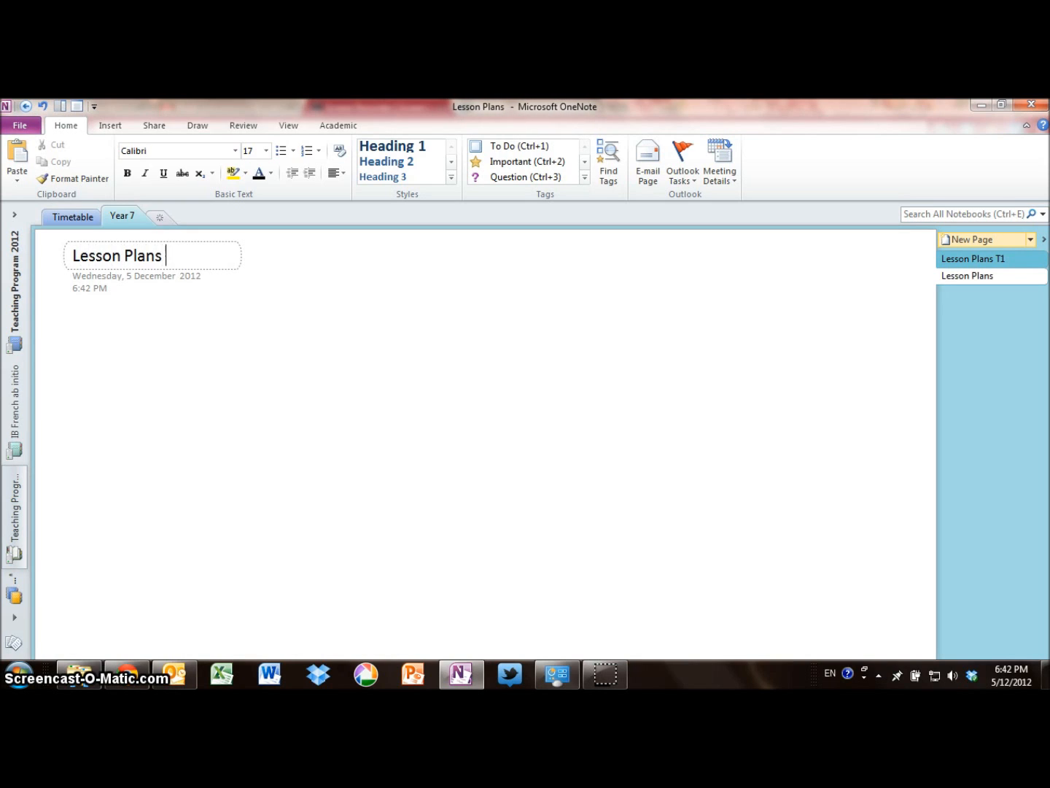
key("Return")
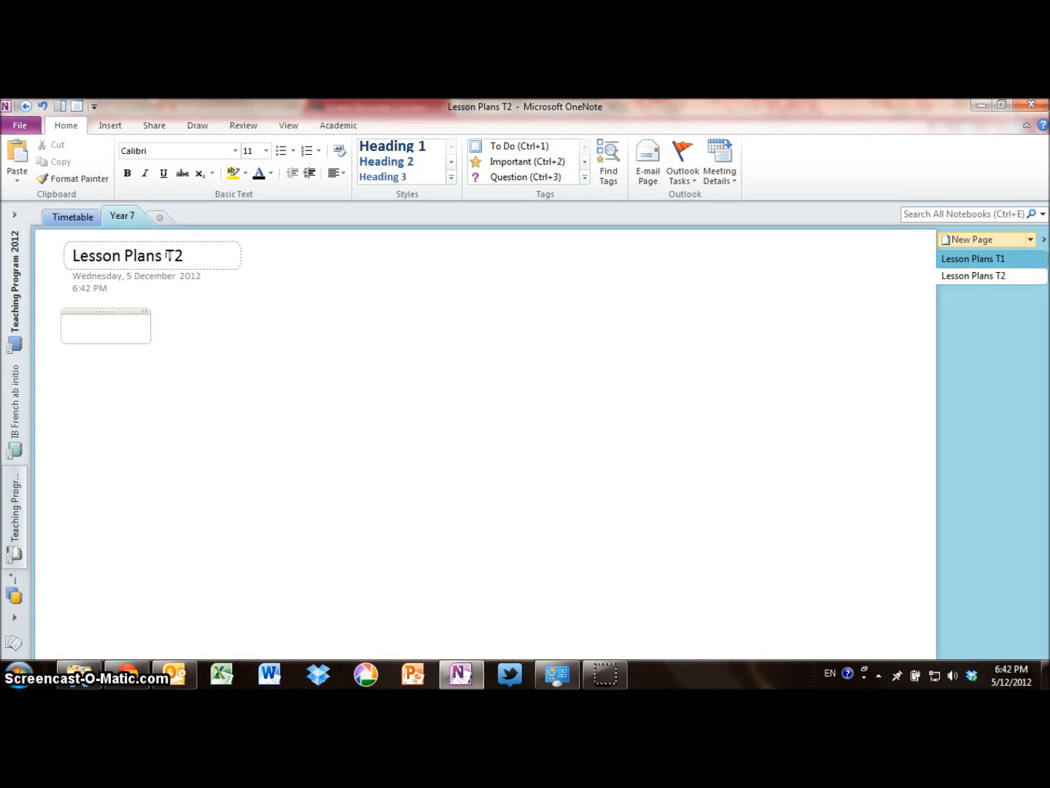
left_click(970, 240)
type("Teaching")
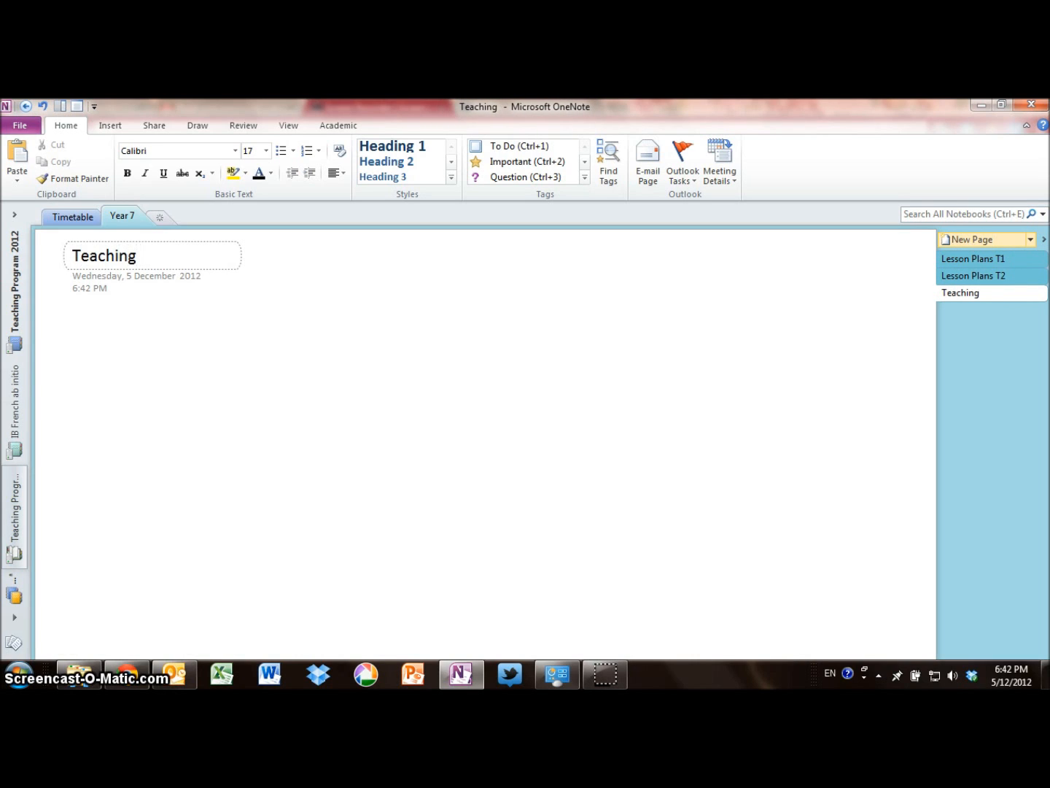
key("BackSpace")
key("BackSpace")
key("BackSpace")
key("BackSpace")
key("BackSpace")
key("BackSpace")
key("BackSpace")
key("BackSpace")
key("BackSpace")
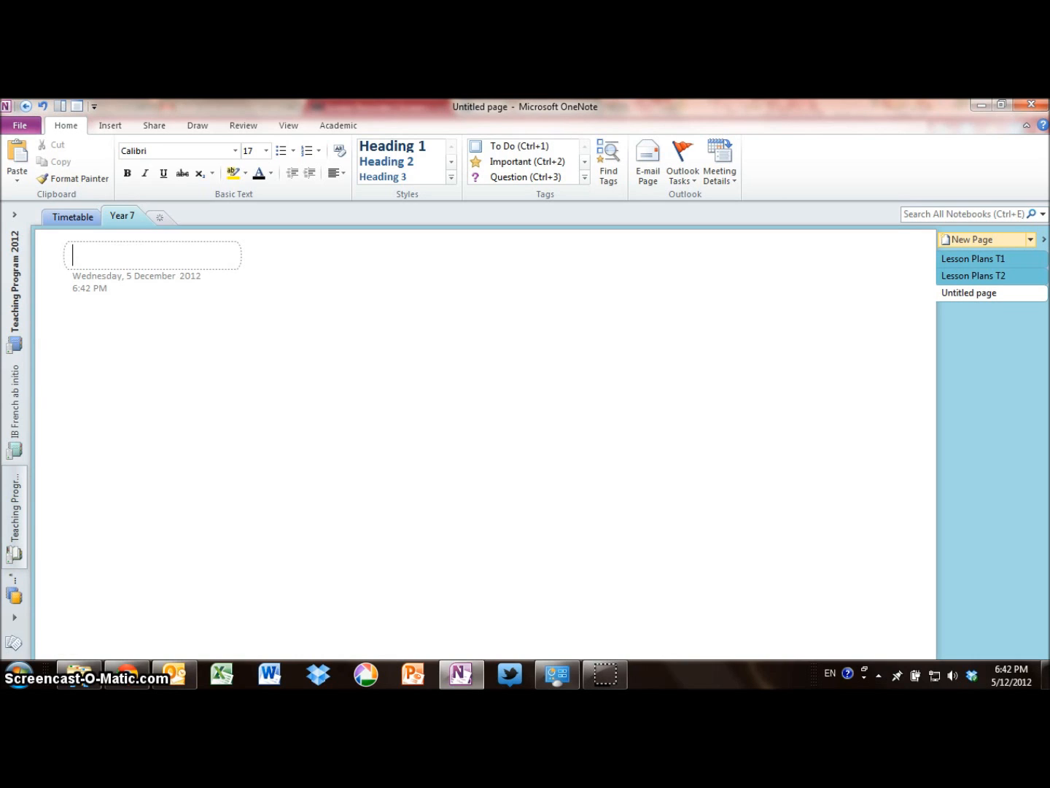
Title the third page of the Year 7 section "Latin Program Year 7 / MYP Year 2".
type("Latin Pgr")
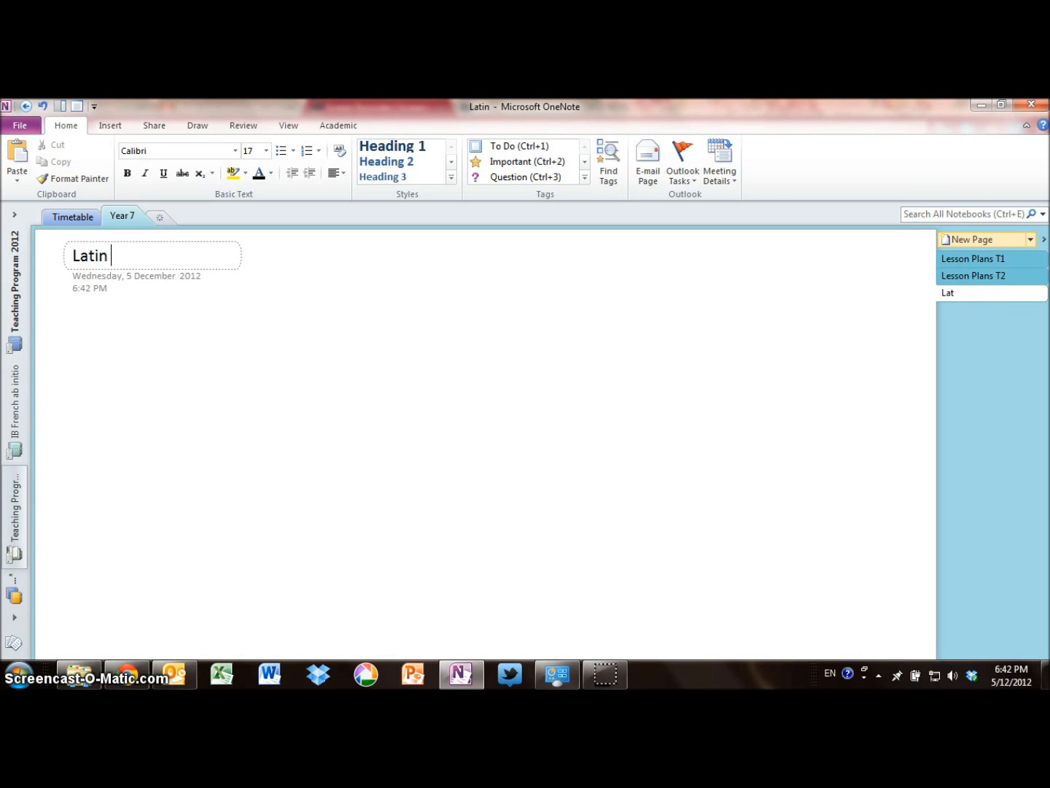
key("BackSpace")
key("BackSpace")
type("r")
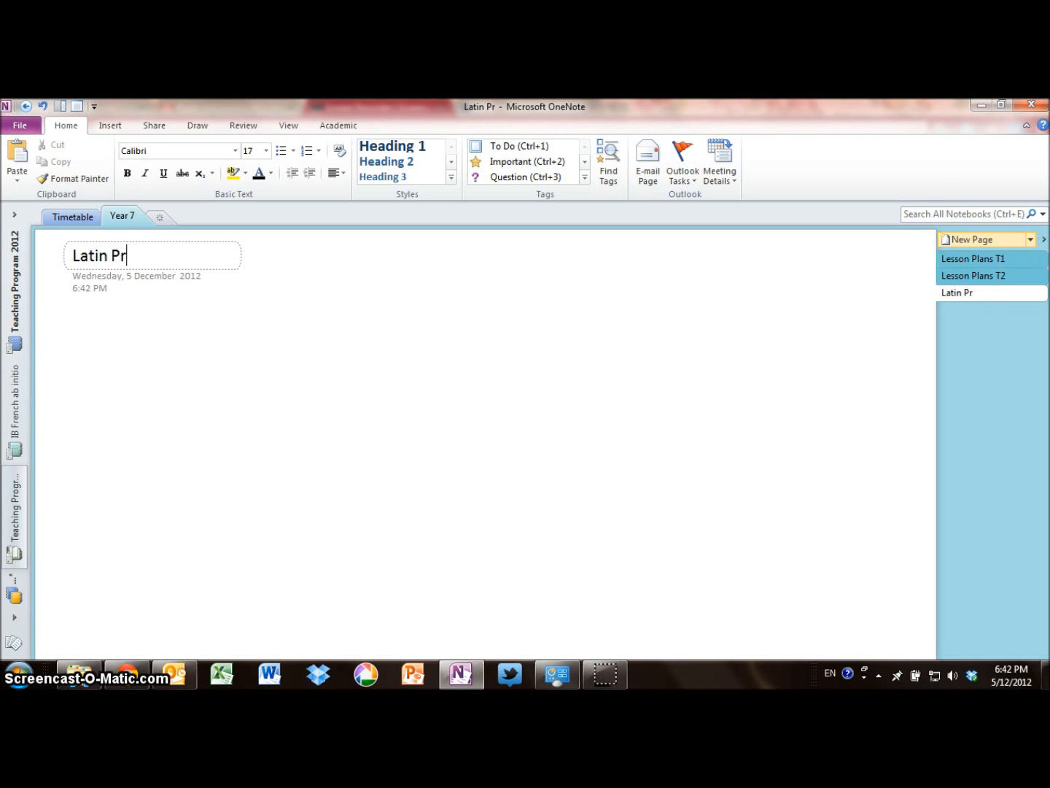
type("ogram Year")
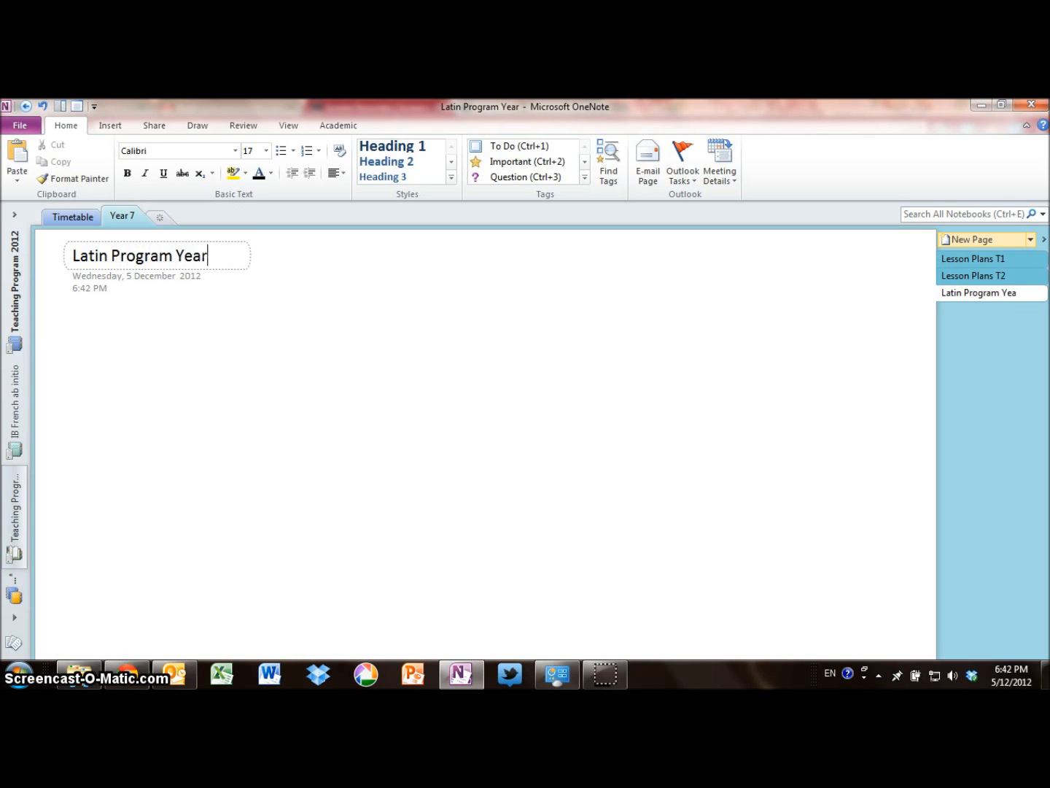
type(" 7 / M")
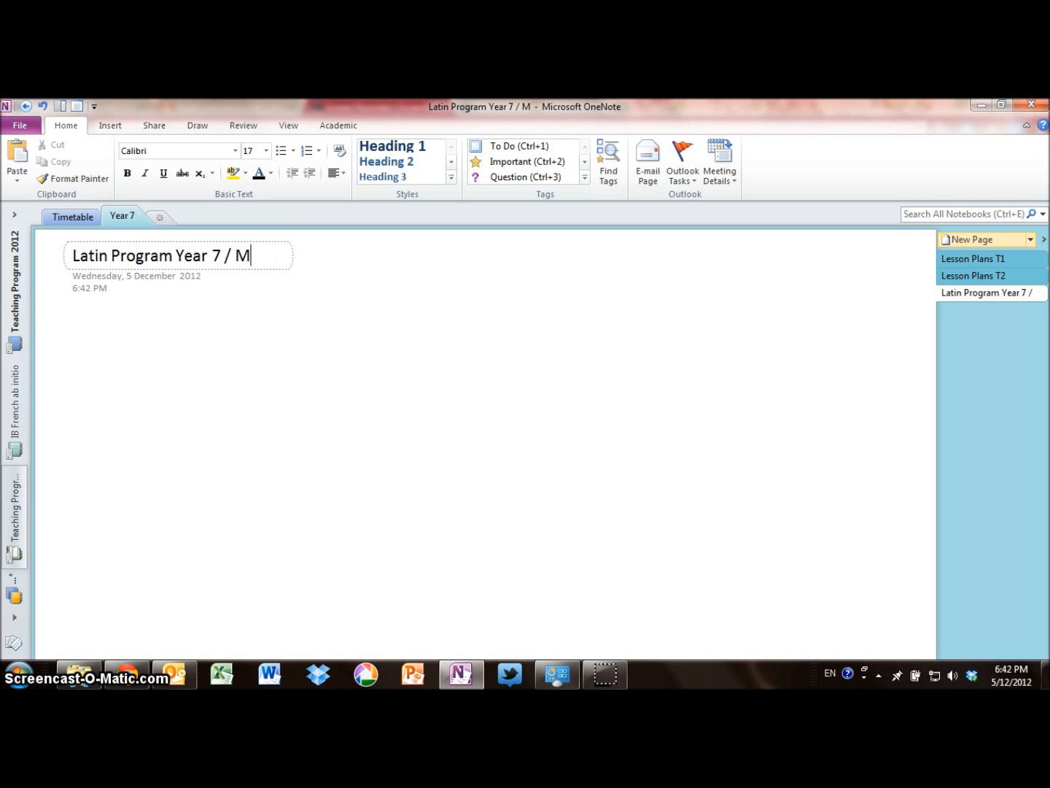
type("YP Year 2")
key("Return")
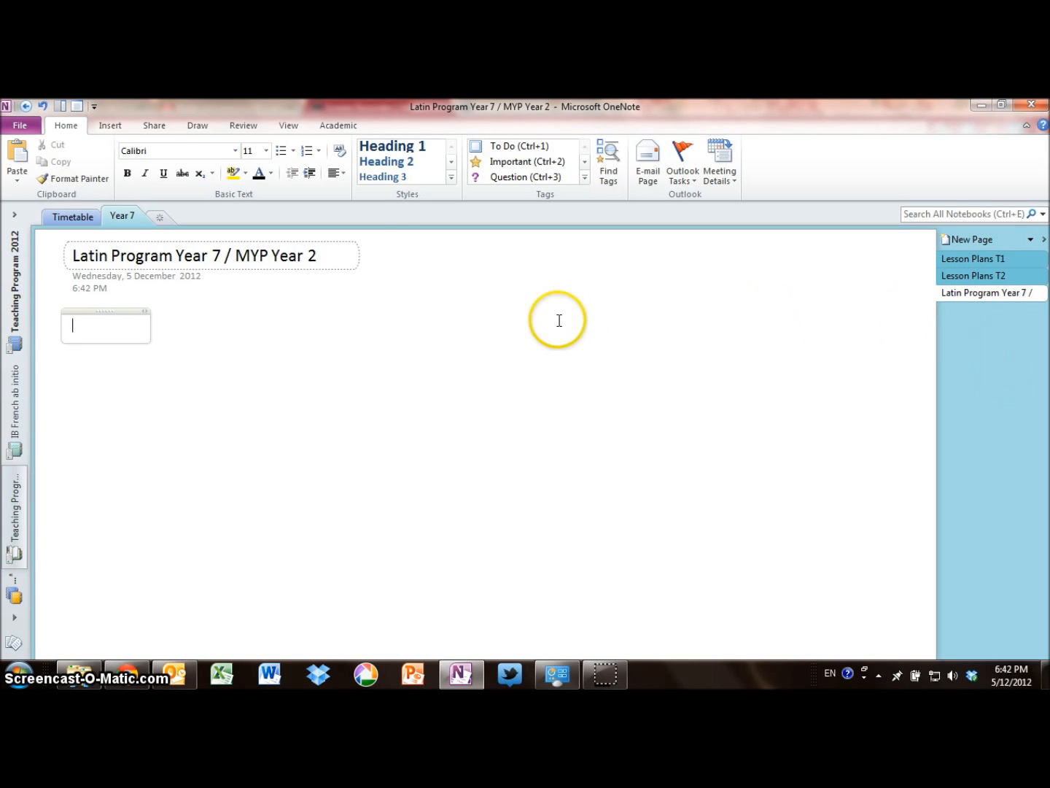
left_click(116, 129)
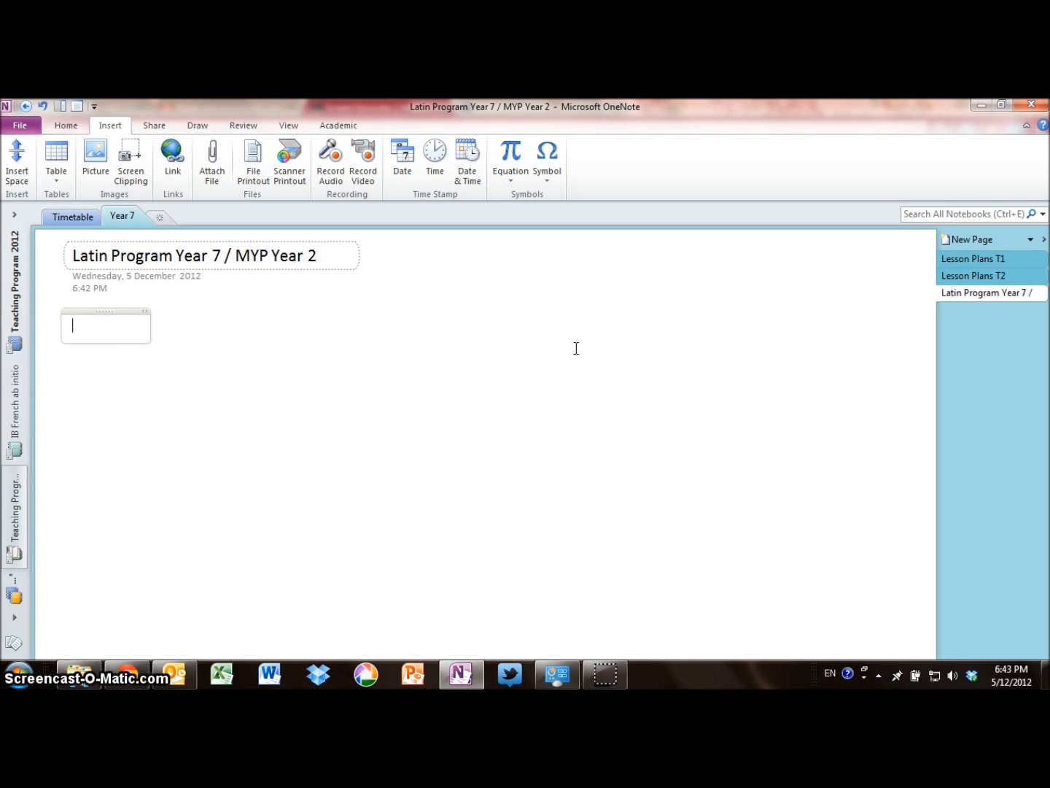
Insert a table with five columns and one row on the Lesson Plans T1 page.
left_click(951, 259)
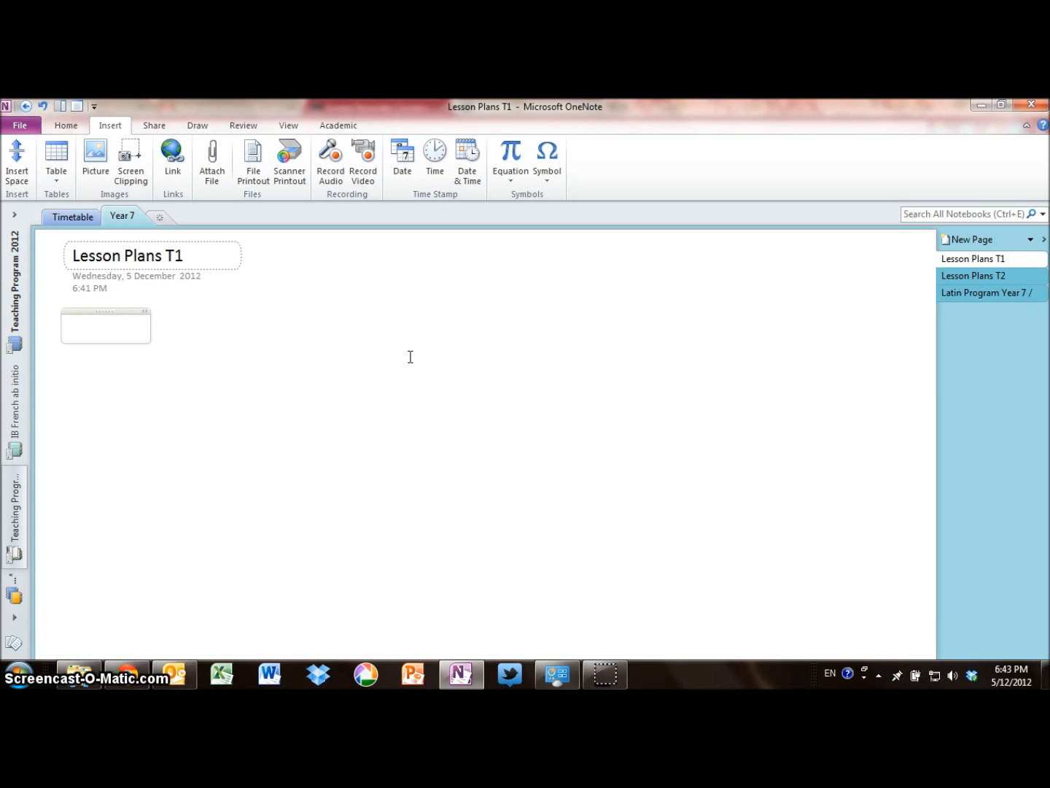
left_click(59, 159)
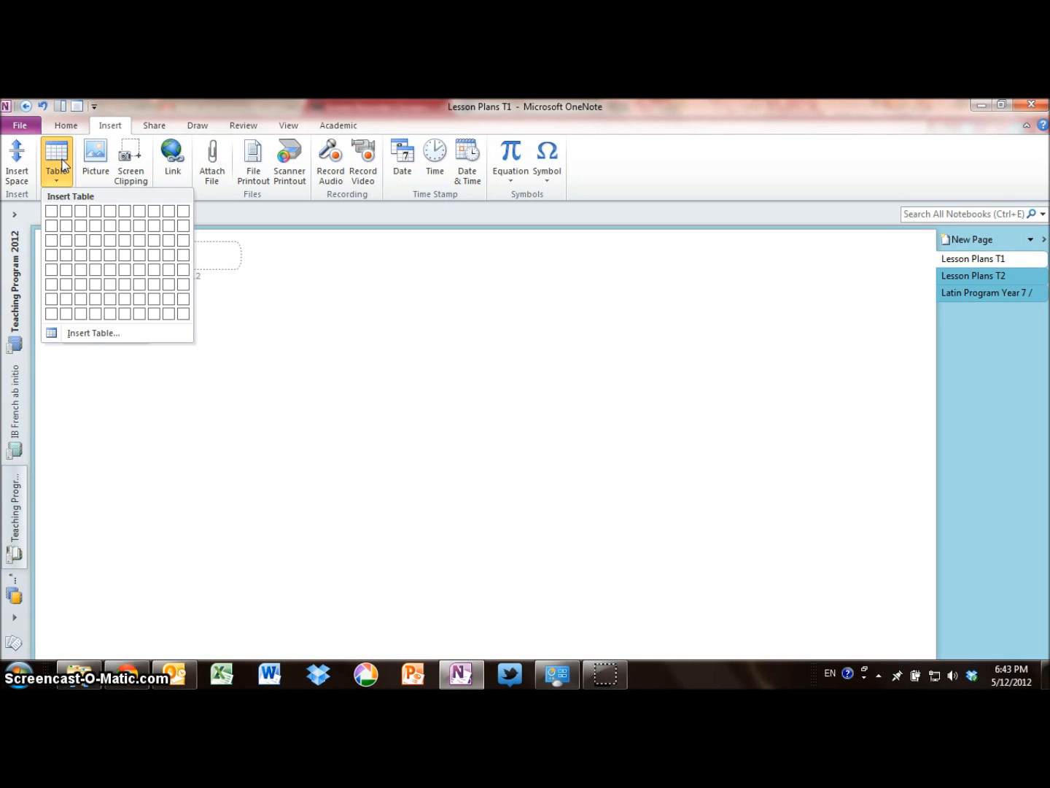
left_click(111, 217)
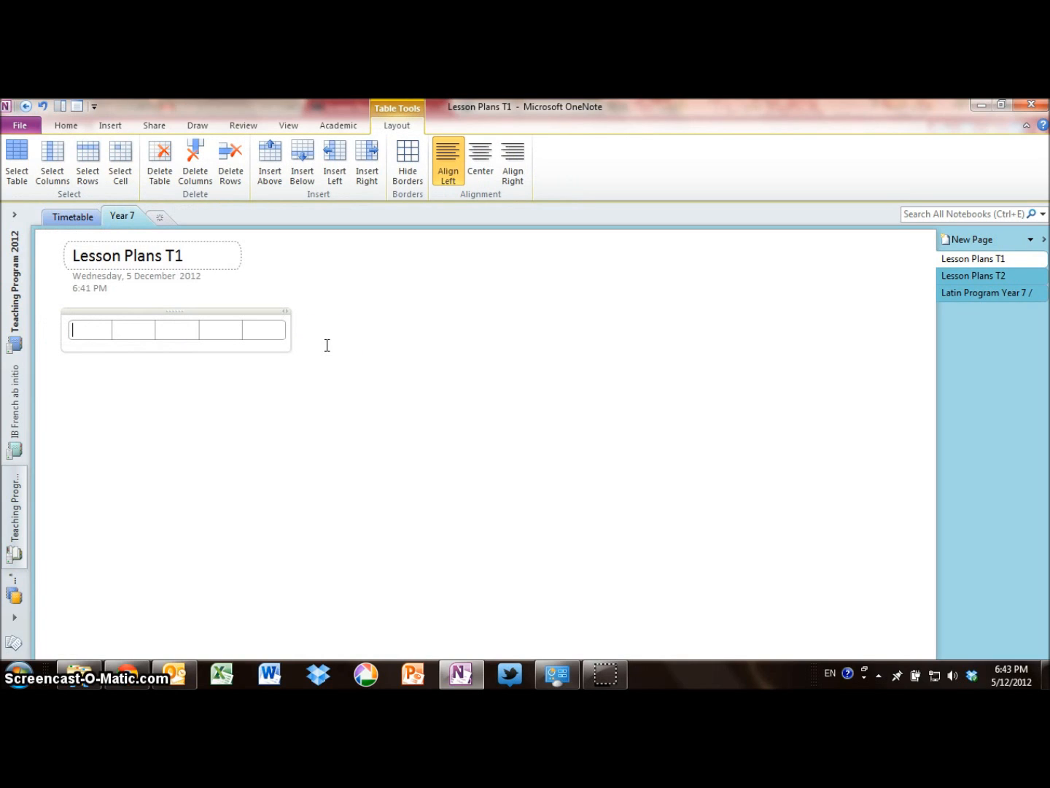
Enter "Date" and "Period" as the headings of the table's first two columns.
type("Date")
key("Tab")
type("Period")
key("BackSpace")
key("BackSpace")
key("BackSpace")
type("iod")
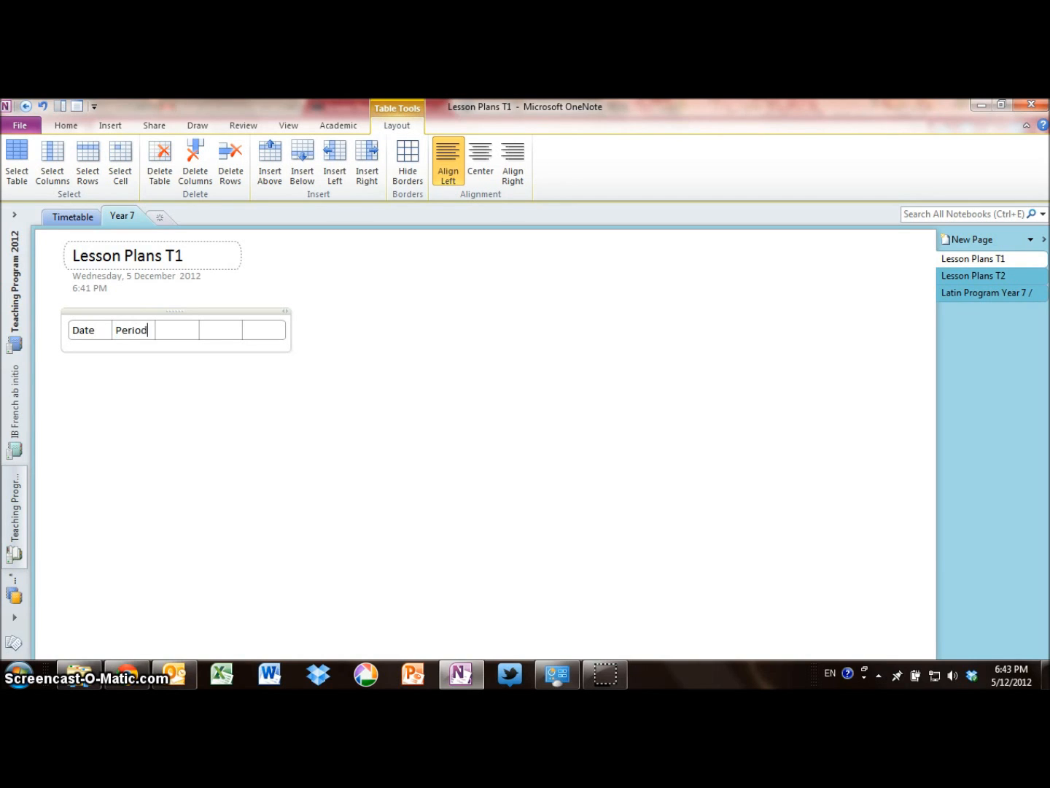
Enter "Lesson Plan" and "Resources" as the headings of the table's third and fourth columns.
key("Tab")
type("Lesson Plan")
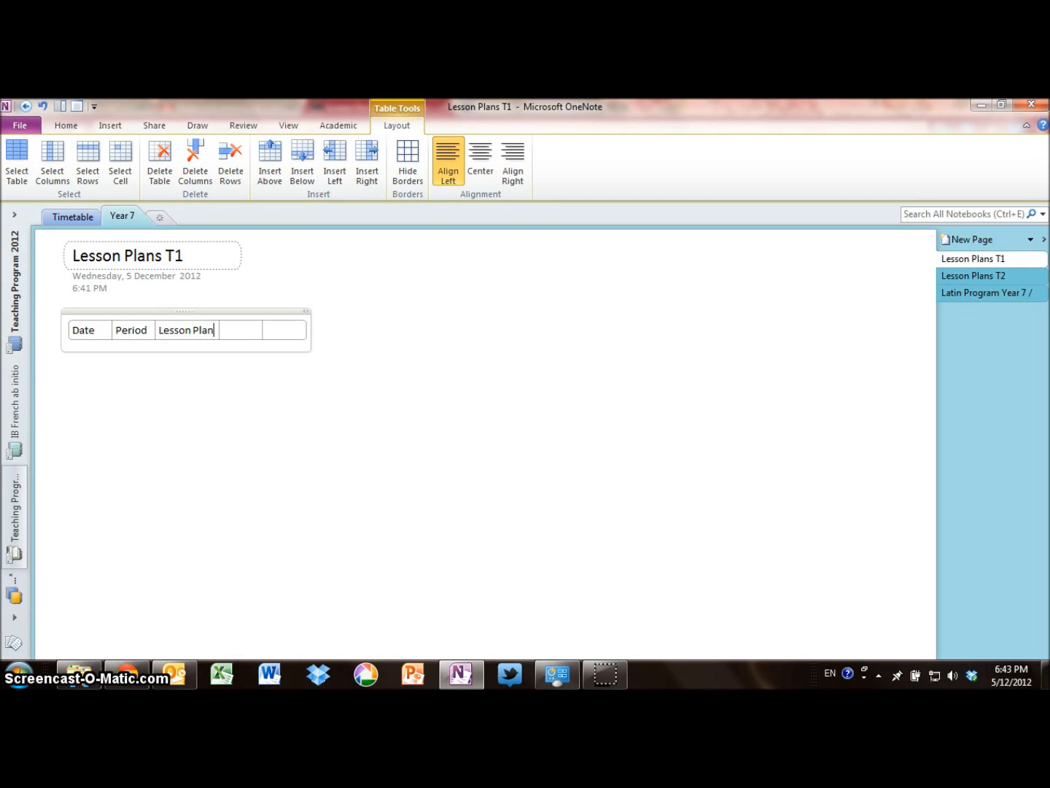
key("Tab")
type("Resurces")
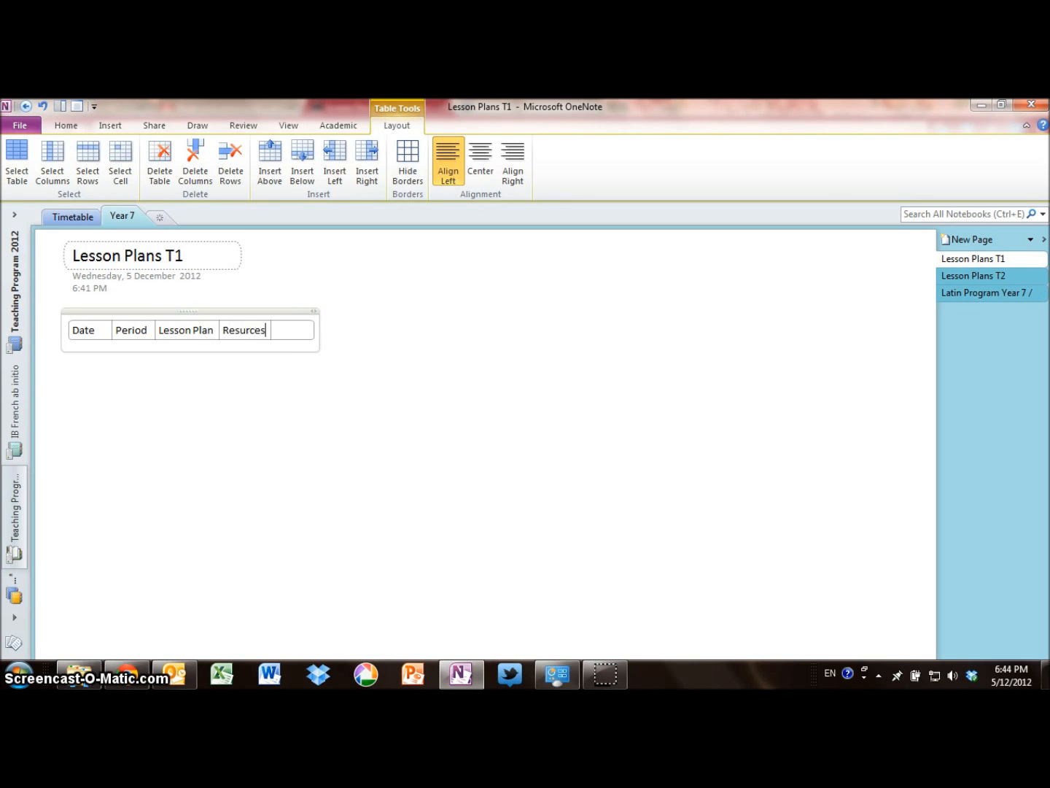
key("BackSpace")
key("BackSpace")
key("BackSpace")
key("BackSpace")
key("BackSpace")
type("ourc")
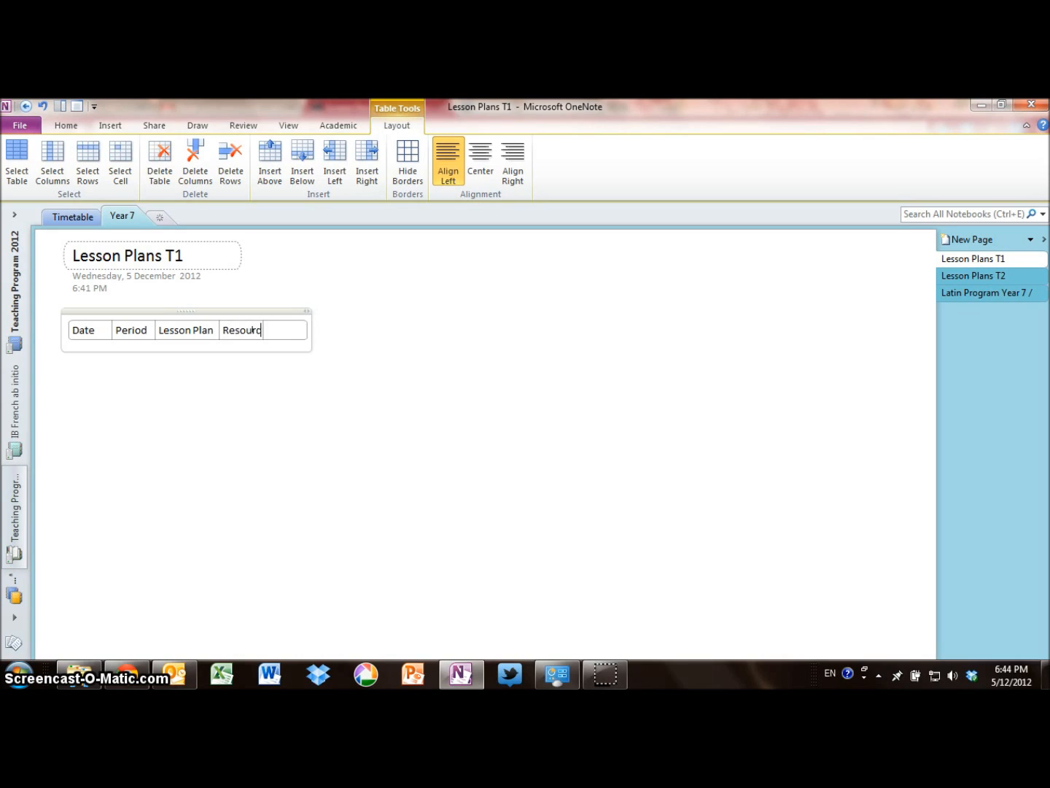
type("es")
Enter "Homework / Reflection / Notes" as the heading of the table's fifth column.
key("Tab")
type("Home")
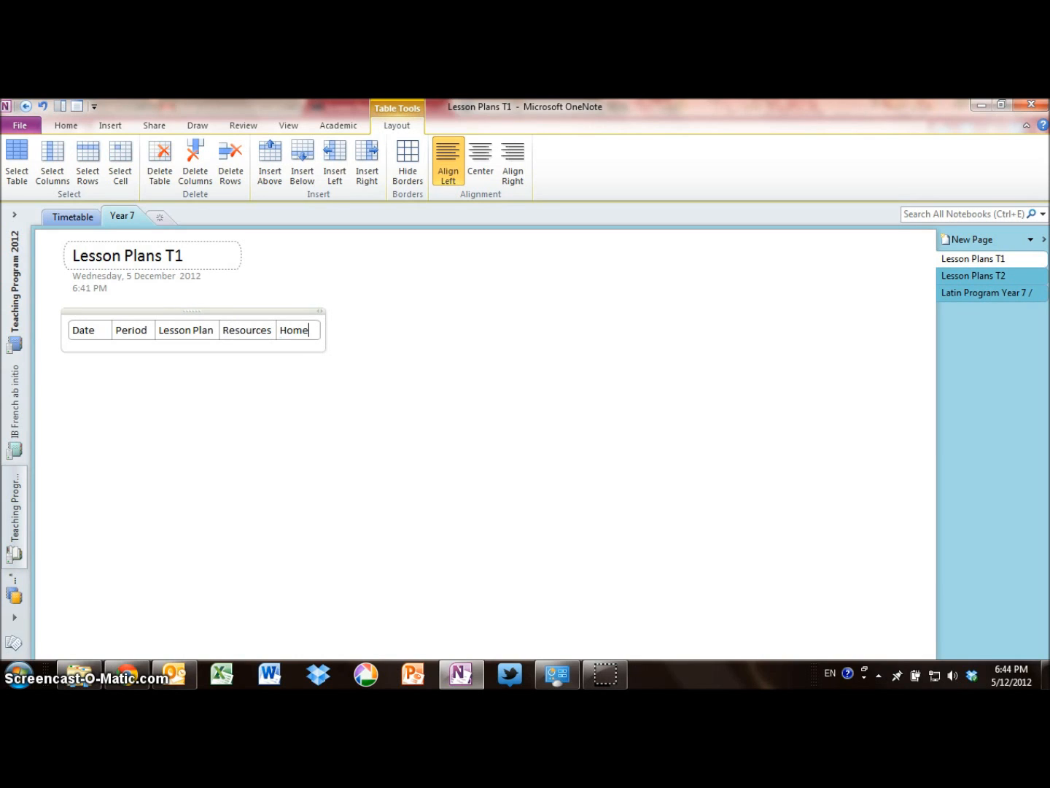
type("work")
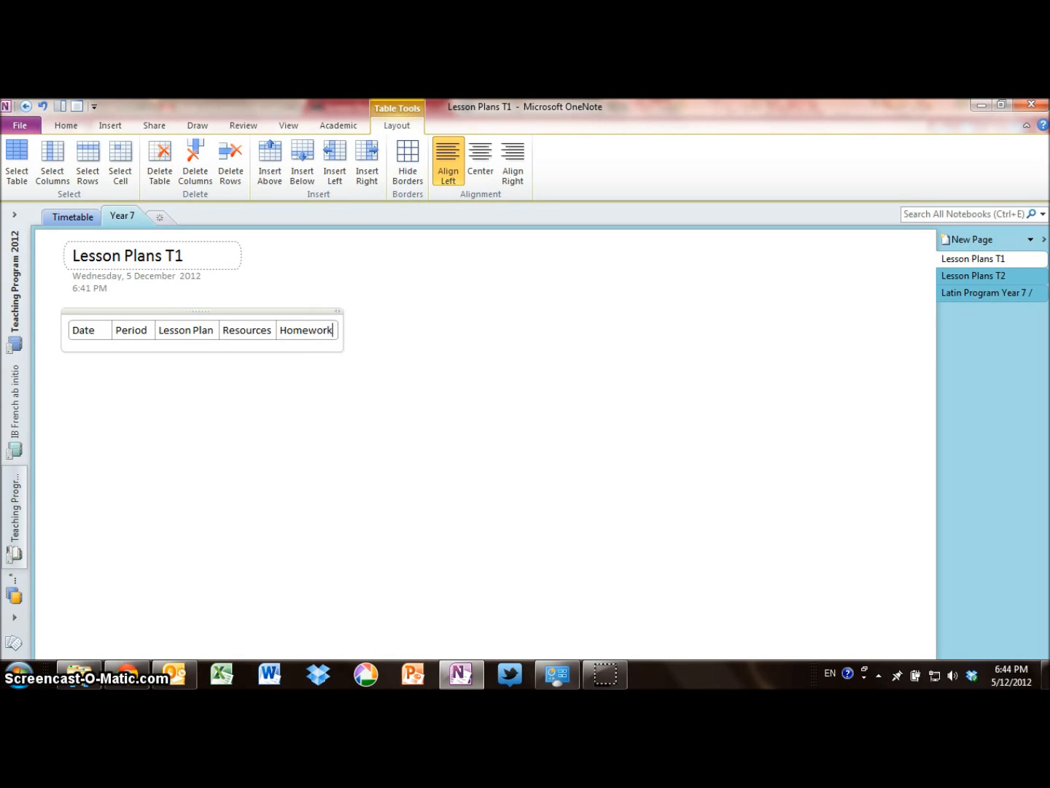
type(" / Reflectio")
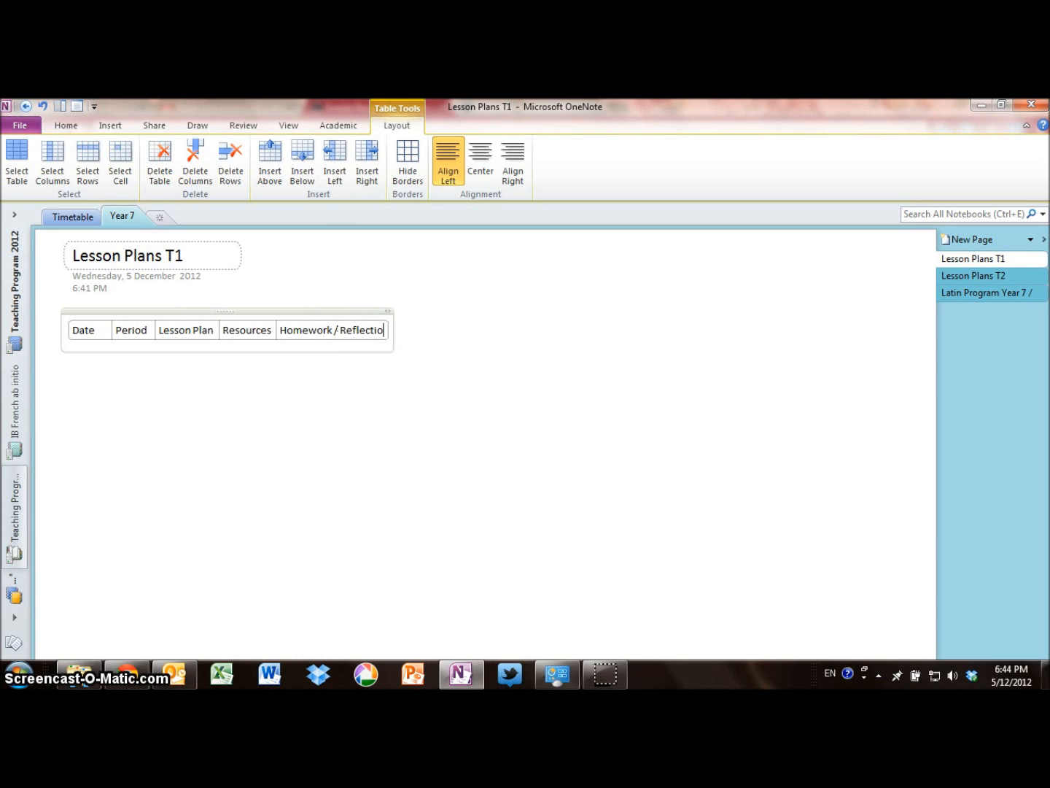
type("n / Notes")
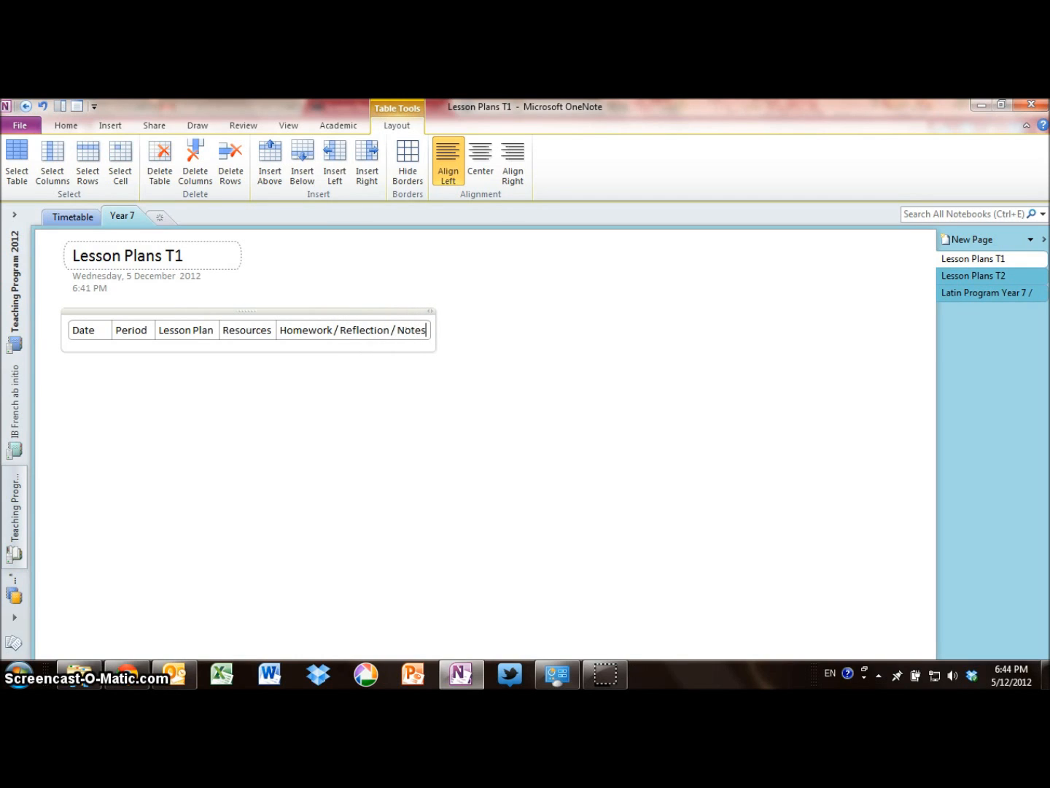
key("Return")
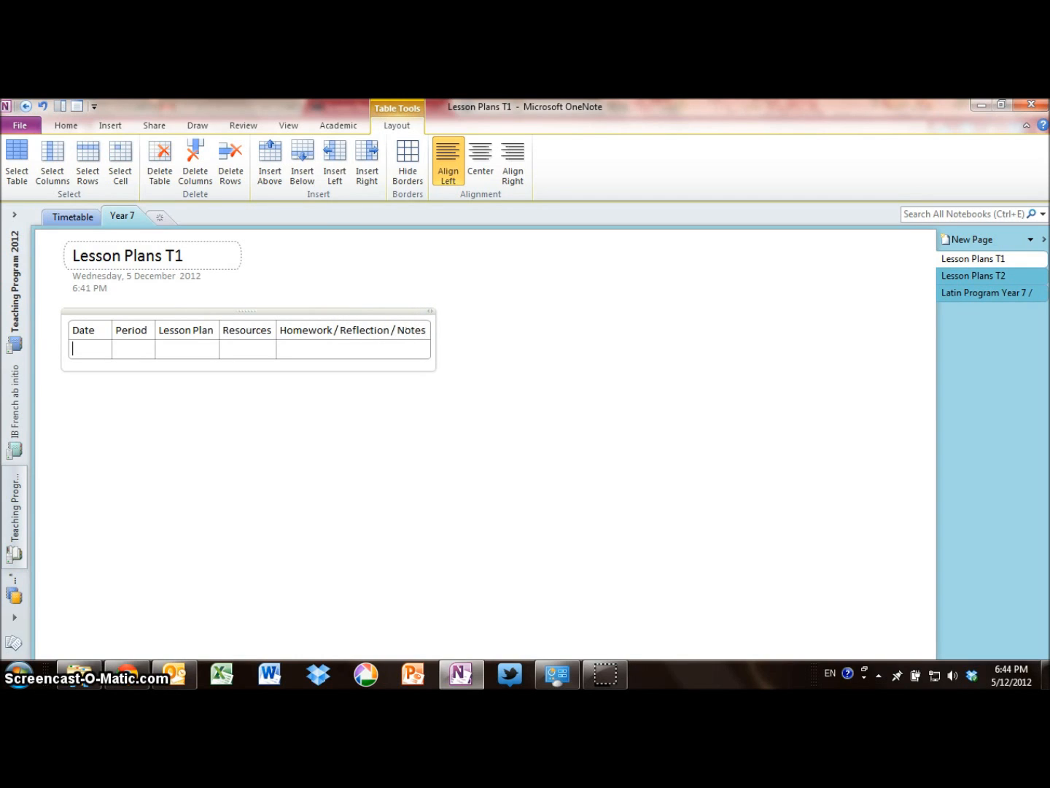
key("Return")
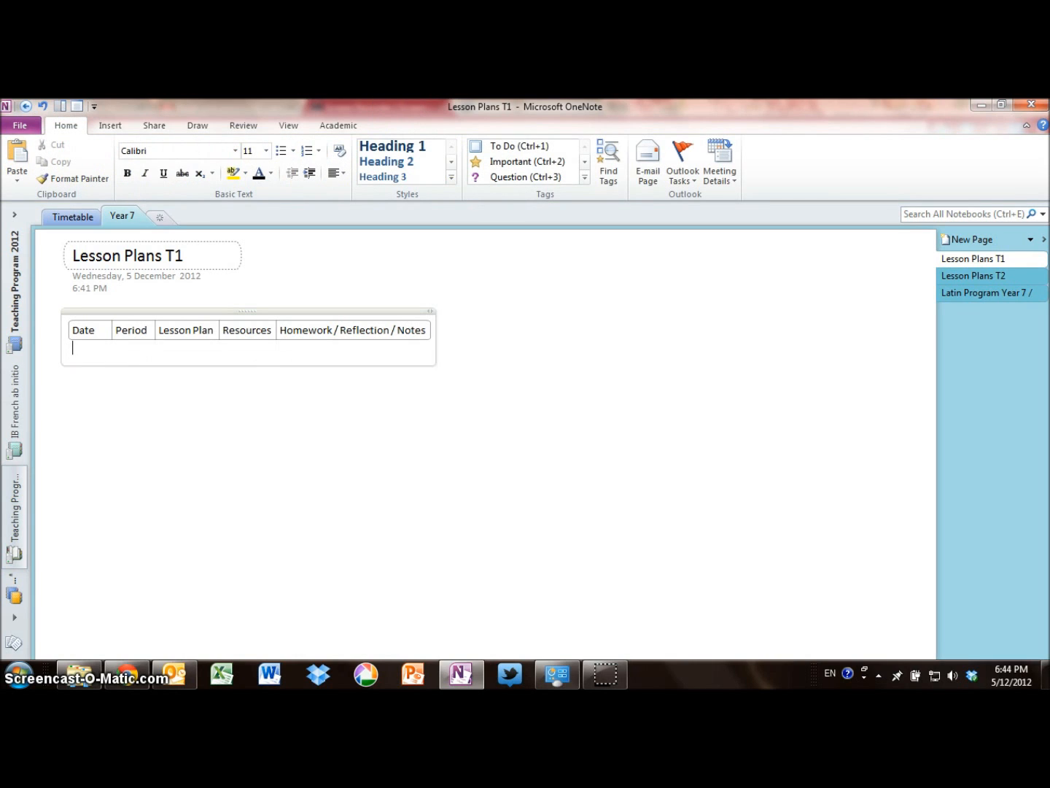
Add seven empty rows below the heading row of the lesson plan table.
left_click(361, 334)
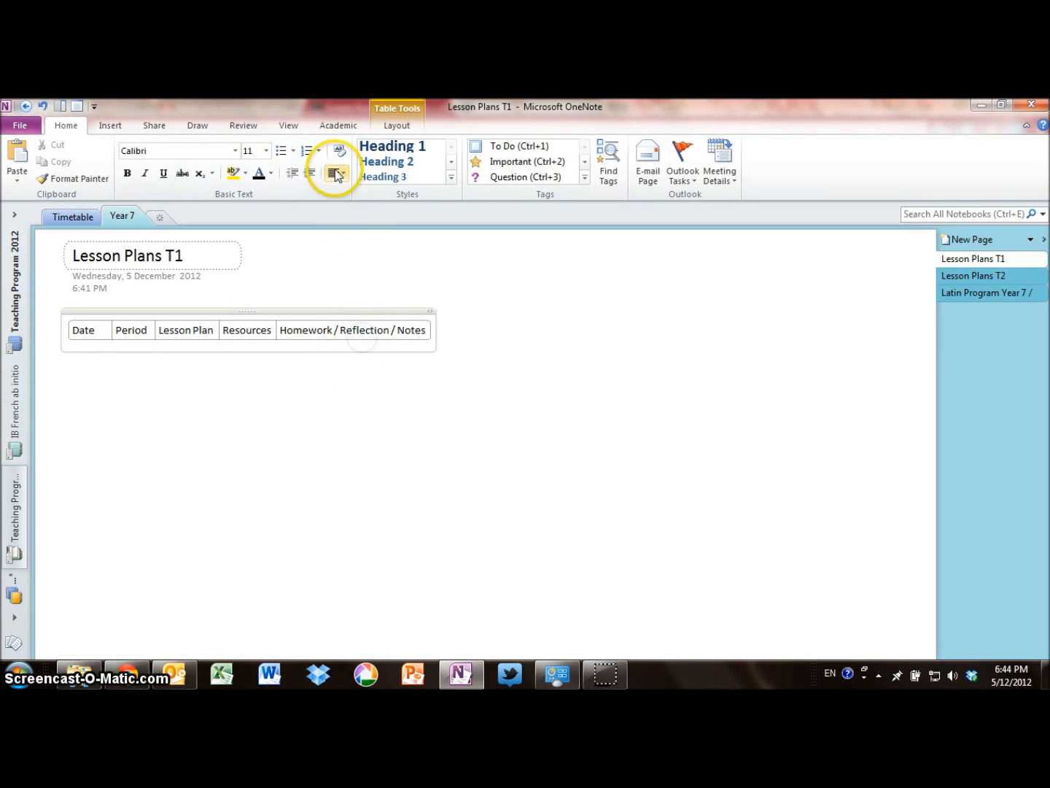
left_click(387, 122)
left_click(306, 177)
left_click(307, 178)
left_click(306, 177)
left_click(306, 178)
left_click(306, 178)
left_click(306, 178)
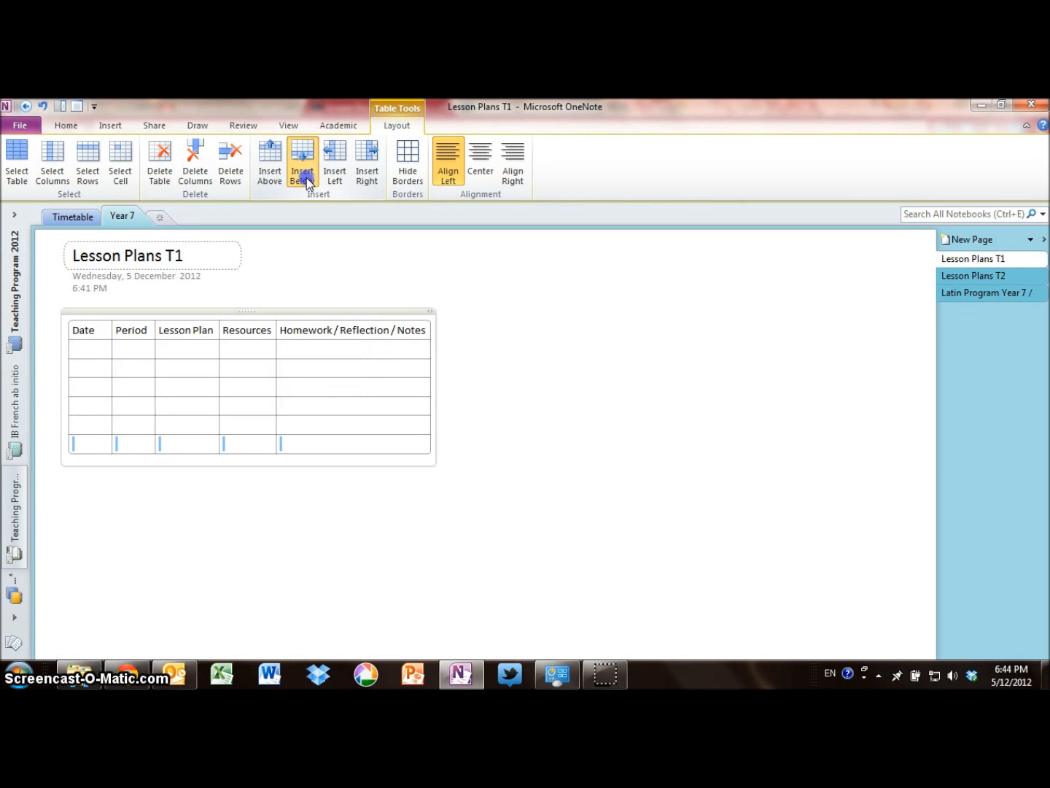
left_click(306, 178)
left_click(97, 351)
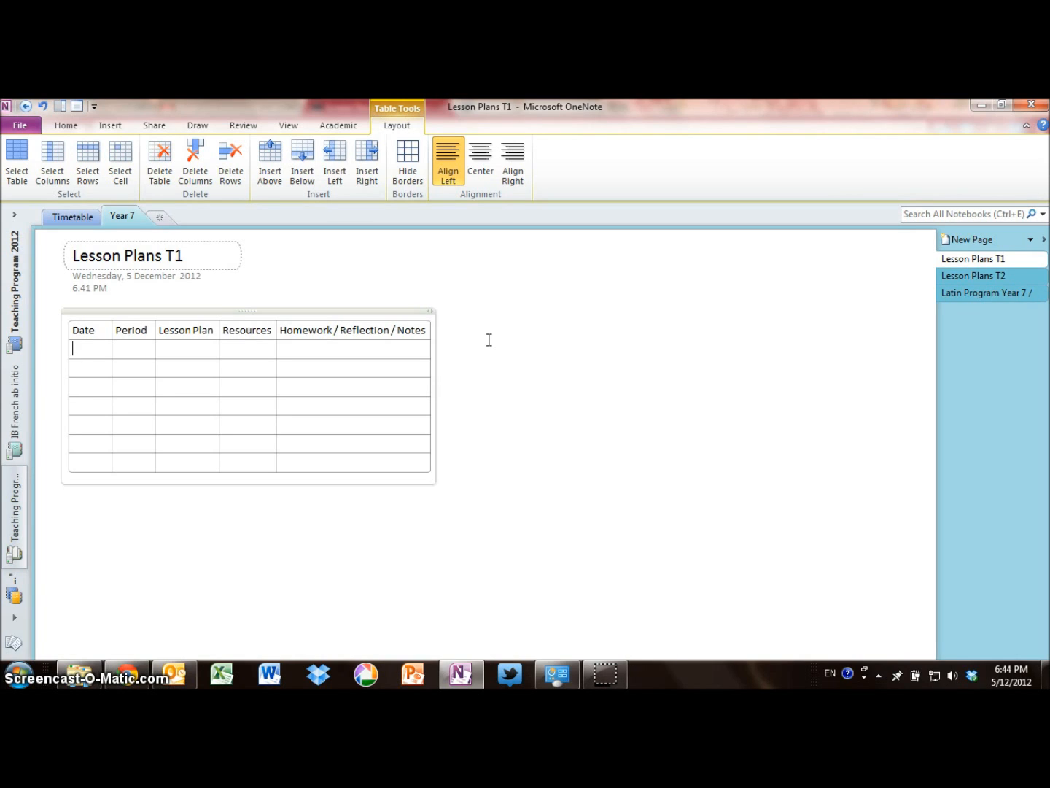
View the Lesson Plans T4 page in the Year 7 section of the Teaching Program 2012 notebook.
left_click(27, 285)
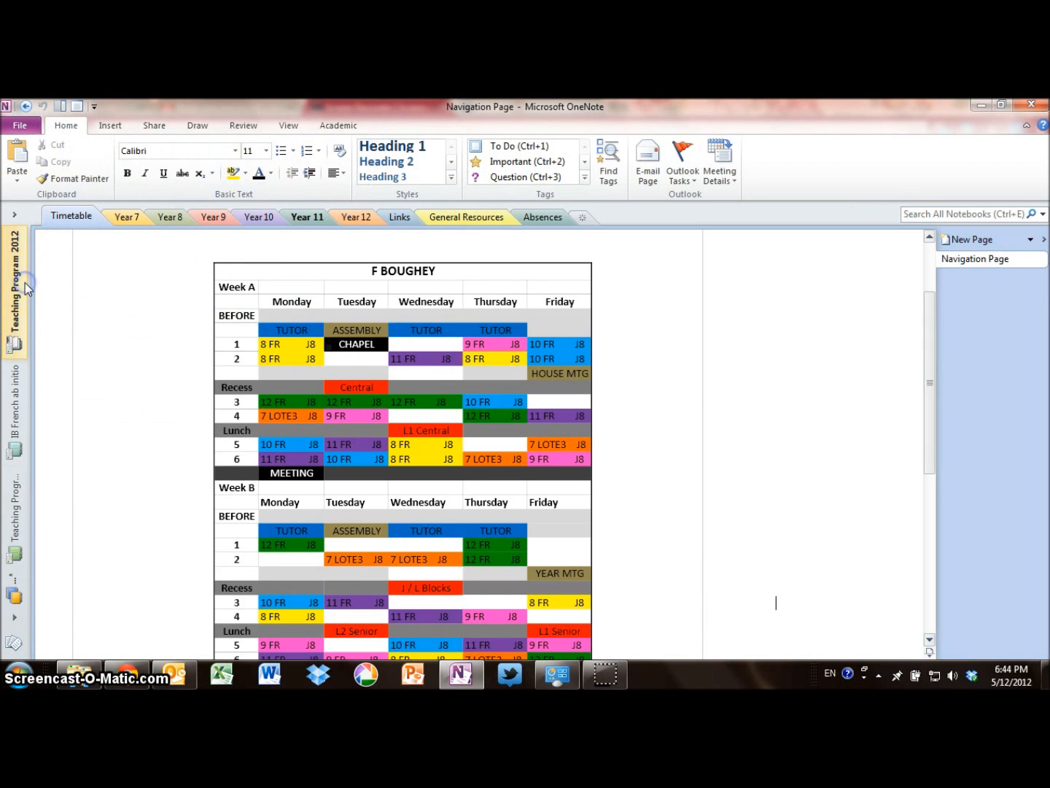
left_click(136, 220)
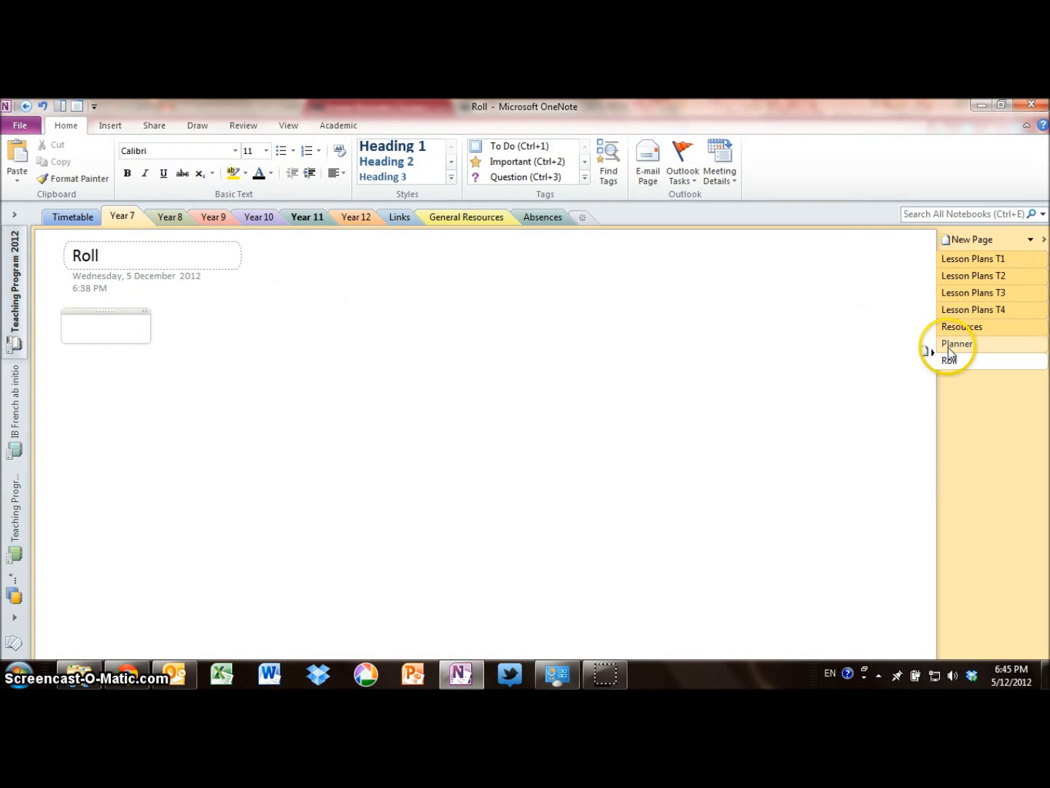
left_click(959, 312)
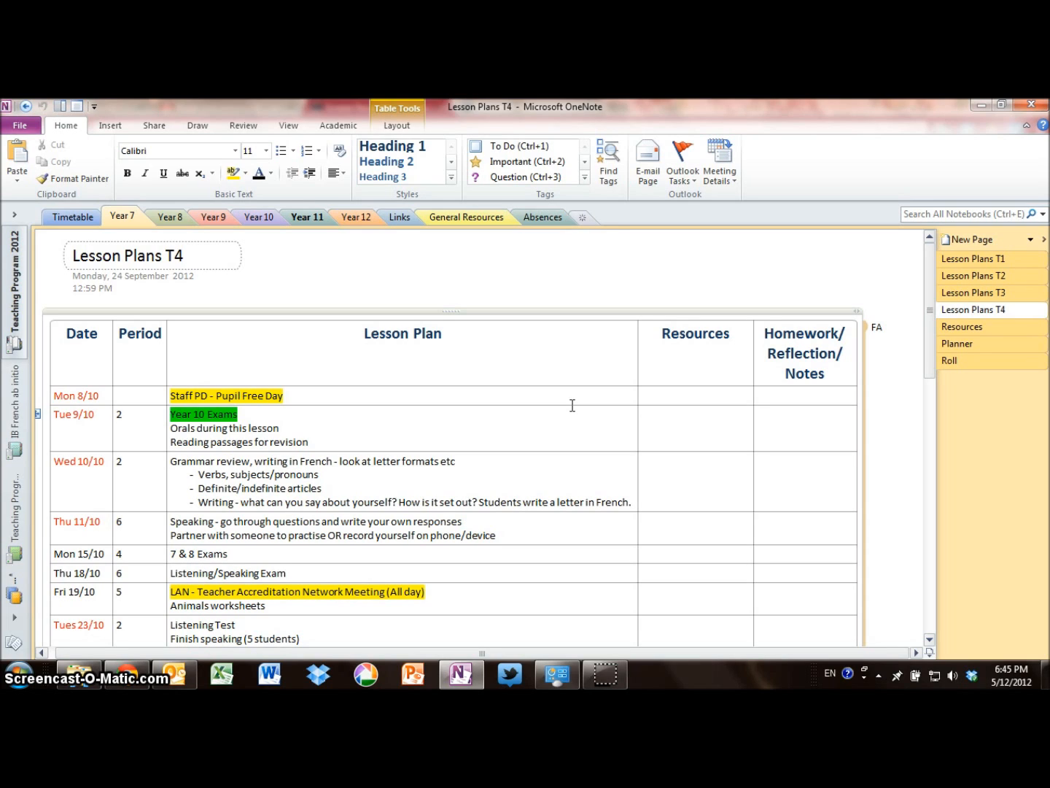
left_click(555, 377)
left_click(505, 345)
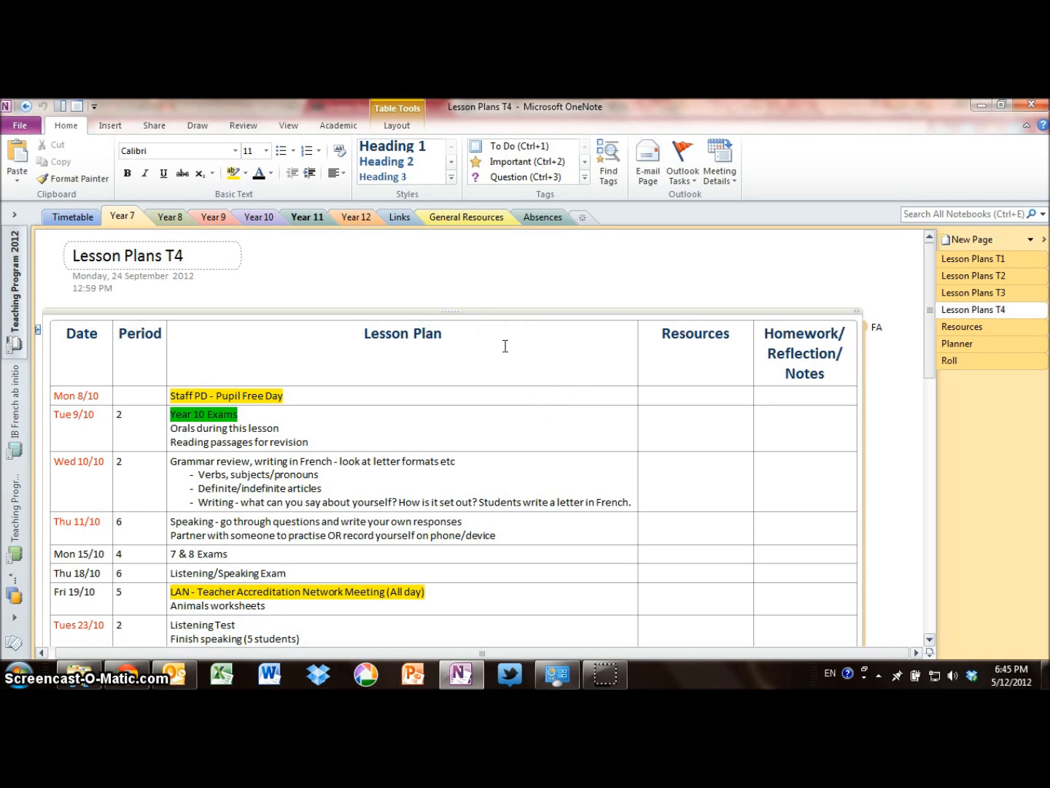